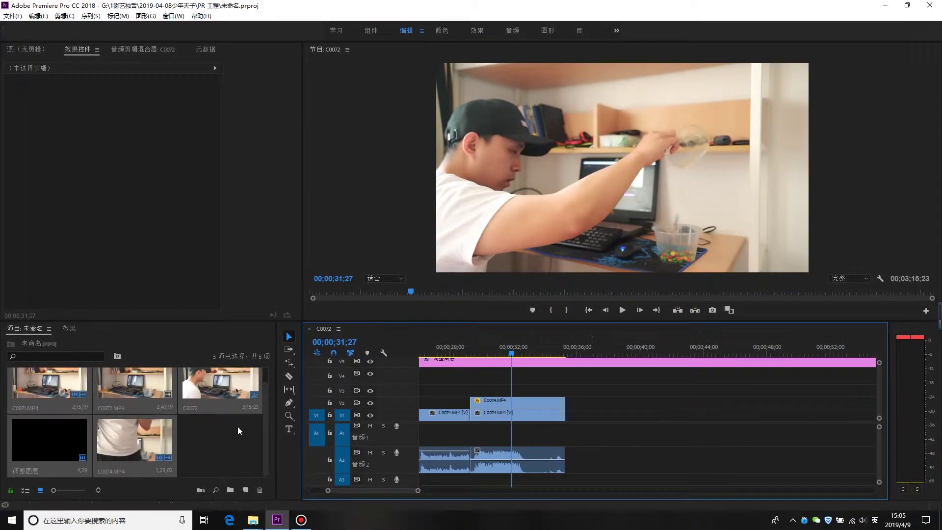
Clear the old project's items, create new project 未命名3, and import the 素材2 folder's C0072 and C0073 clips
left_click(230, 447)
key("Delete")
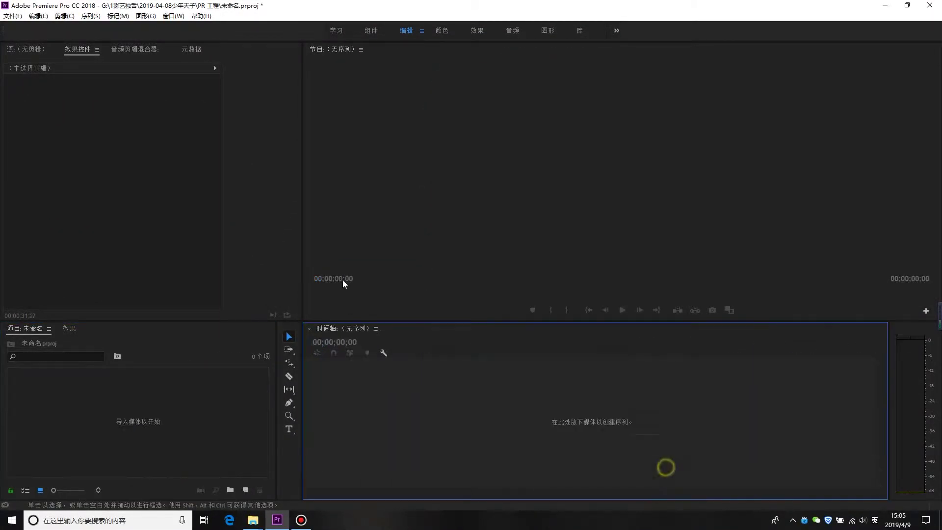
left_click(11, 16)
mouse_move(15, 25)
left_click(169, 26)
key("Return")
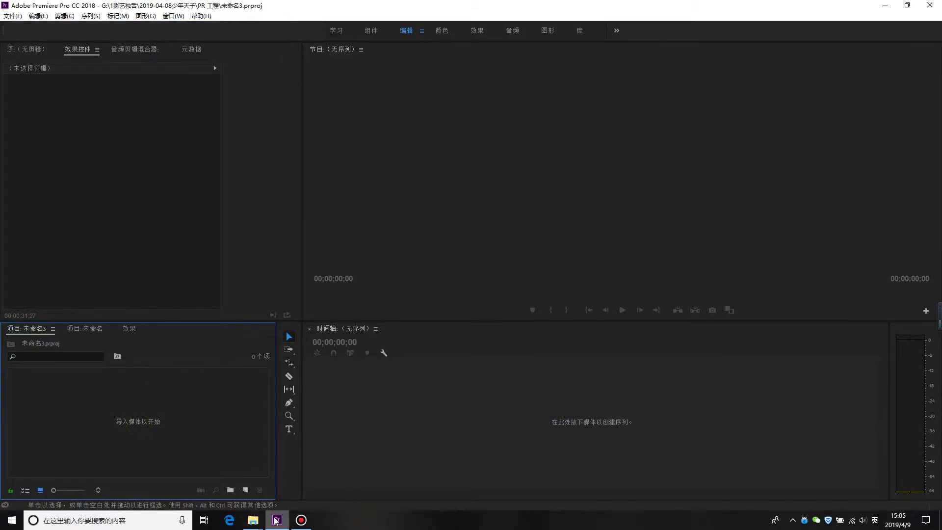
left_click(277, 521)
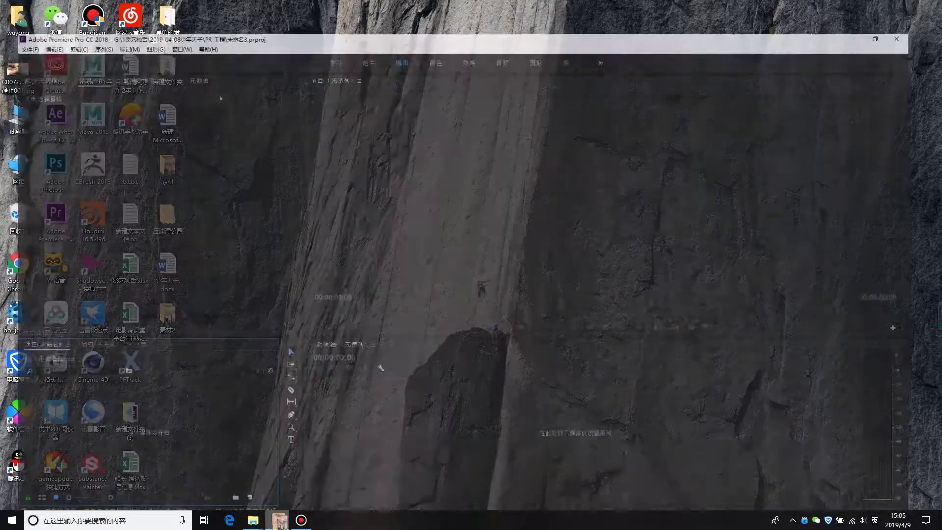
mouse_move(170, 323)
left_mouse_down()
mouse_move(225, 445)
mouse_move(89, 412)
mouse_move(454, 395)
left_mouse_up()
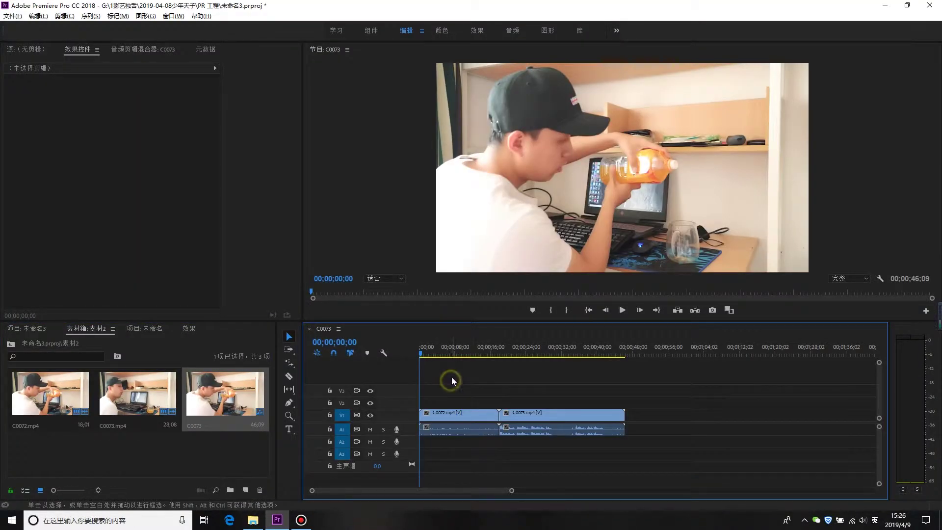
Mute audio track A1 and scrub through the C0073 sequence to preview it
left_click(369, 429)
mouse_move(444, 348)
left_mouse_down()
mouse_move(607, 349)
mouse_move(523, 350)
left_mouse_up()
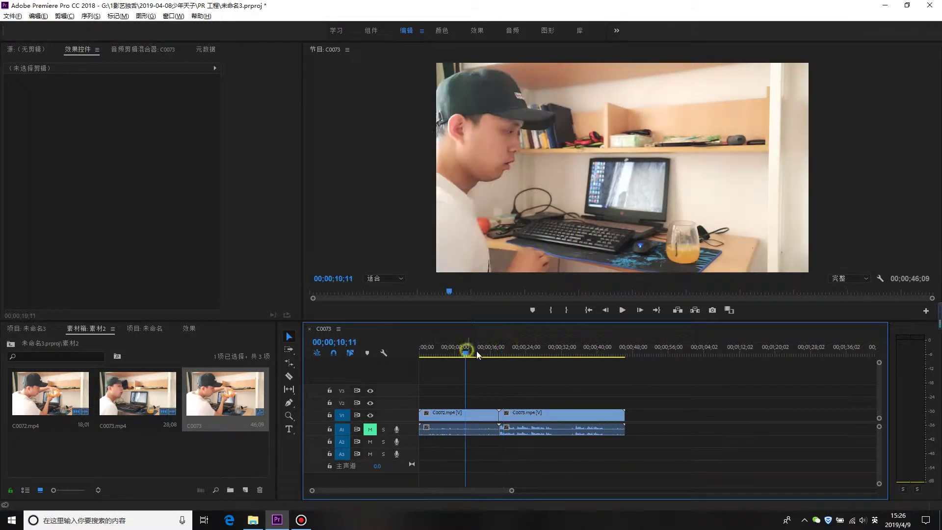
mouse_move(523, 349)
left_mouse_down()
mouse_move(452, 349)
mouse_move(543, 364)
mouse_move(586, 352)
mouse_move(460, 363)
left_mouse_up()
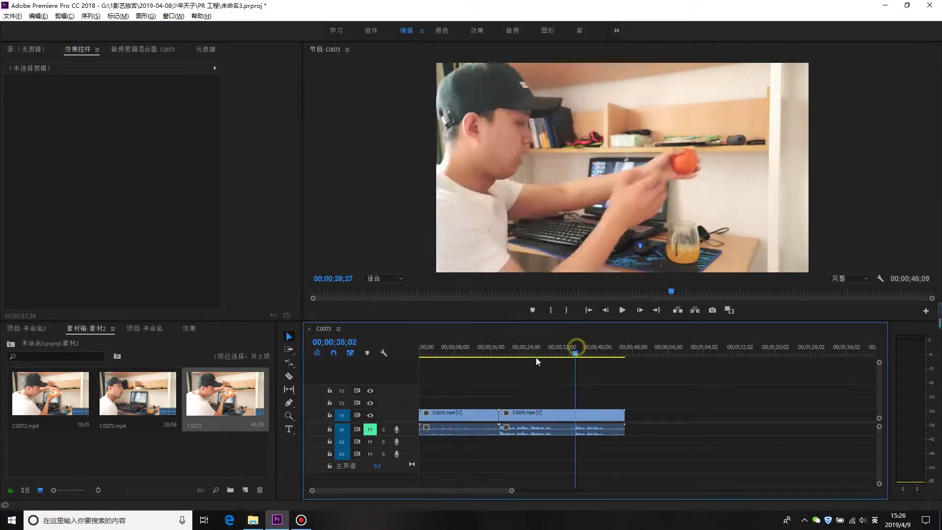
Move C0072 after C0073 on V1, ripple-delete the start gap, and select C0072 near 37 seconds
mouse_move(443, 414)
left_mouse_down()
mouse_move(696, 400)
mouse_move(696, 415)
left_mouse_up()
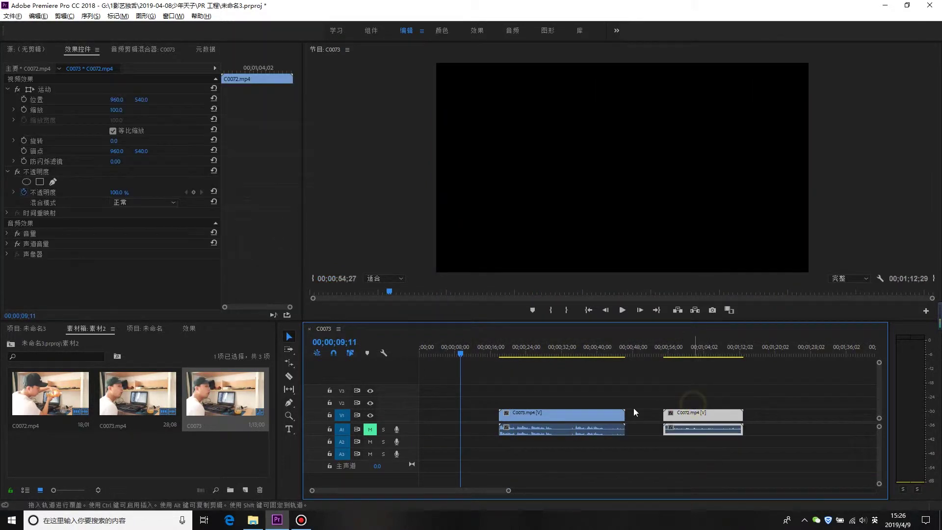
left_click(610, 392)
right_click(448, 417)
left_click(469, 427)
left_click_drag(462, 370, 586, 395)
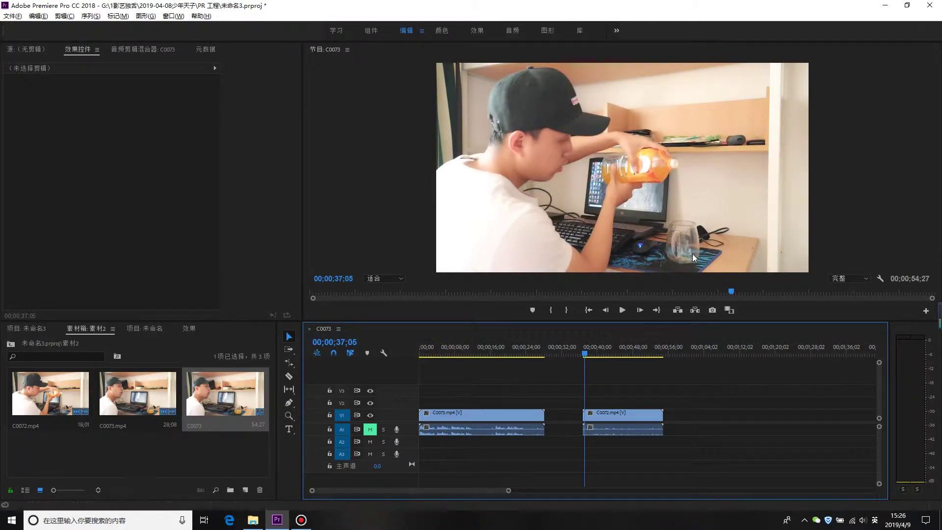
left_click(611, 414)
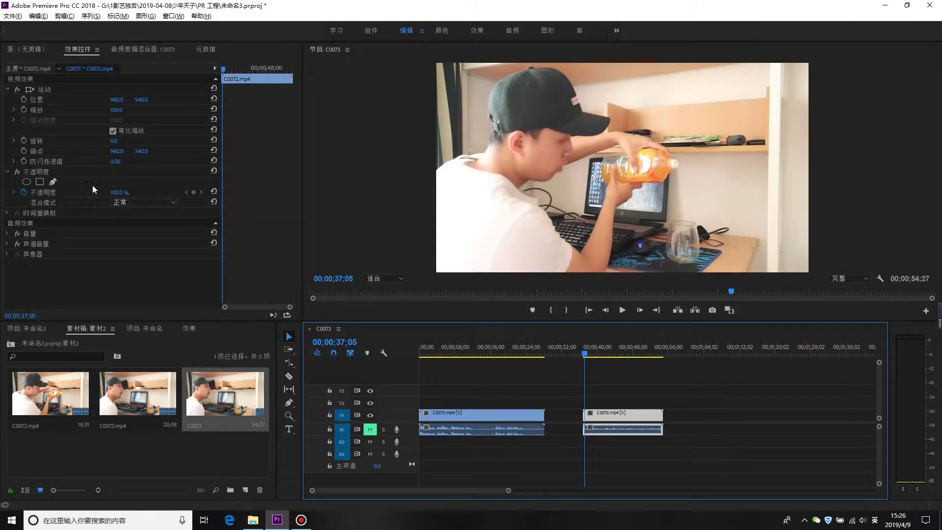
Insert a frame hold segment into C0072 at 00;00;37;05, zoom out, and select the hold segment
right_click(612, 420)
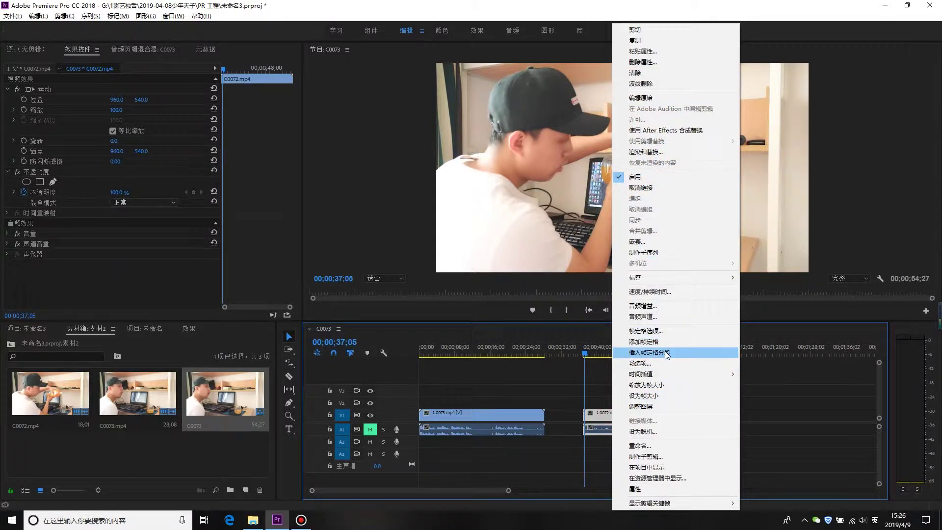
left_click(668, 349)
left_click(593, 420)
left_click(603, 397)
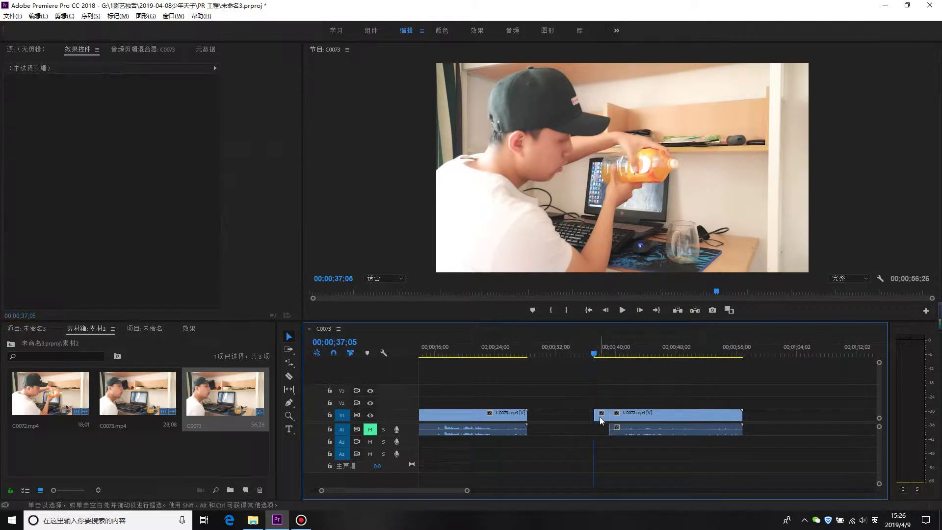
key("minus")
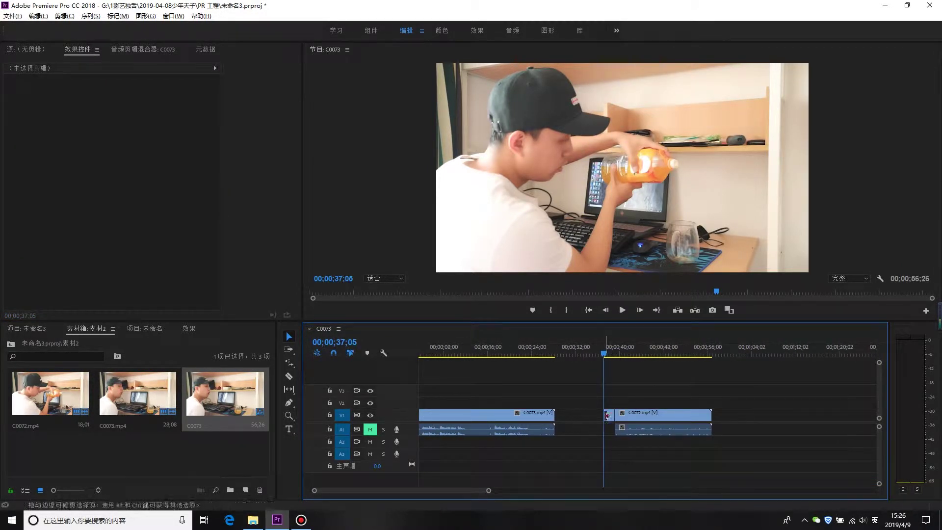
left_click(610, 420)
left_click(611, 349)
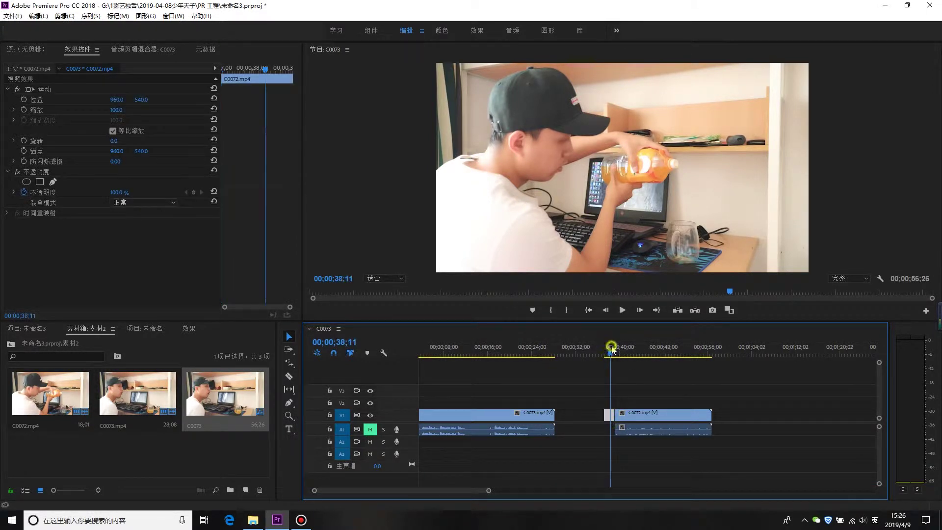
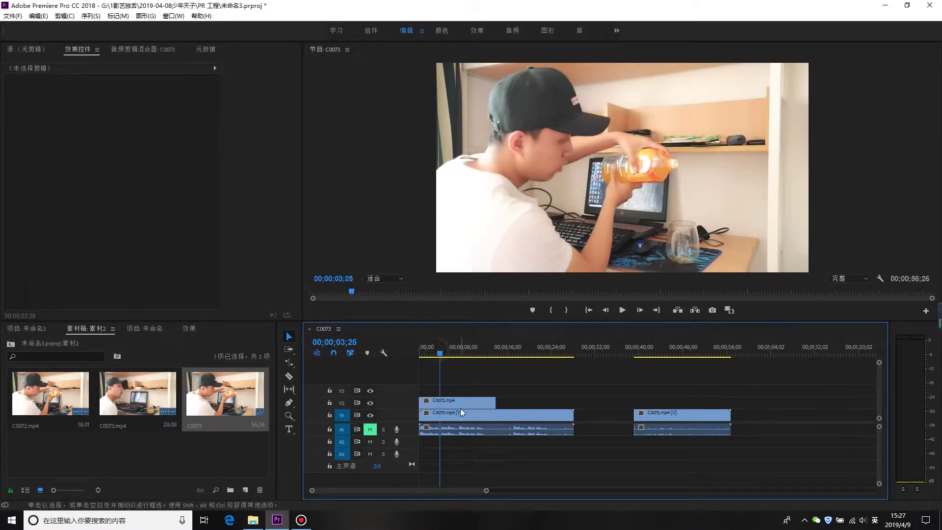
At 00;00;01;26, draw a free-form opacity mask around the cup on the V2 C0072 clip and feather it to 87
left_click(464, 403)
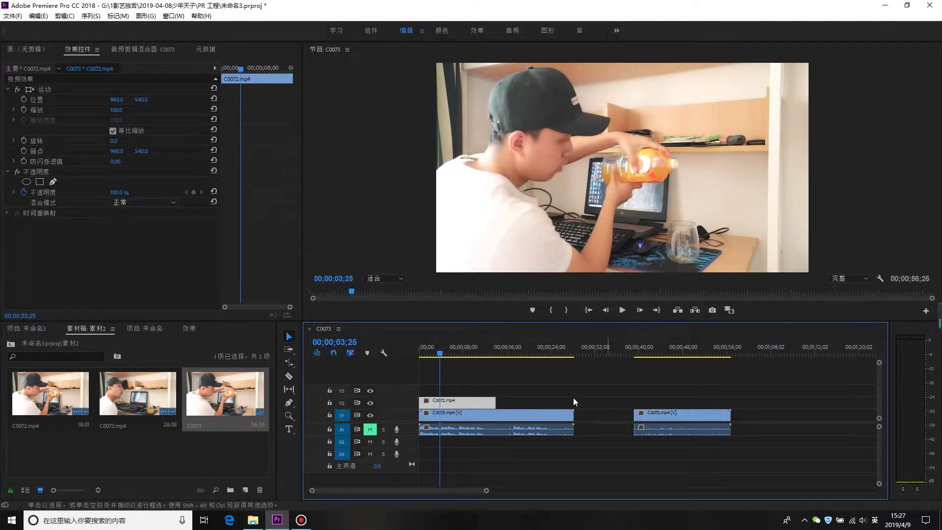
left_click_drag(438, 355, 430, 359)
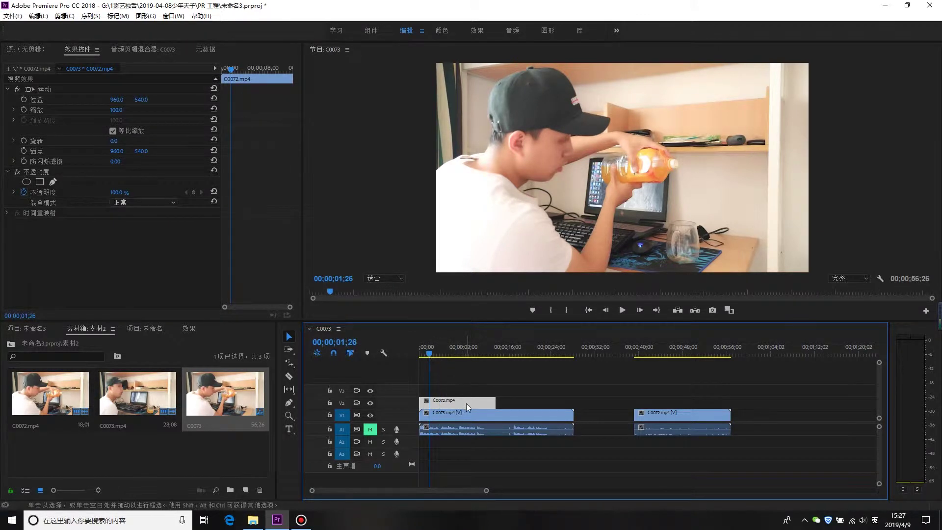
left_click(53, 182)
left_click(679, 210)
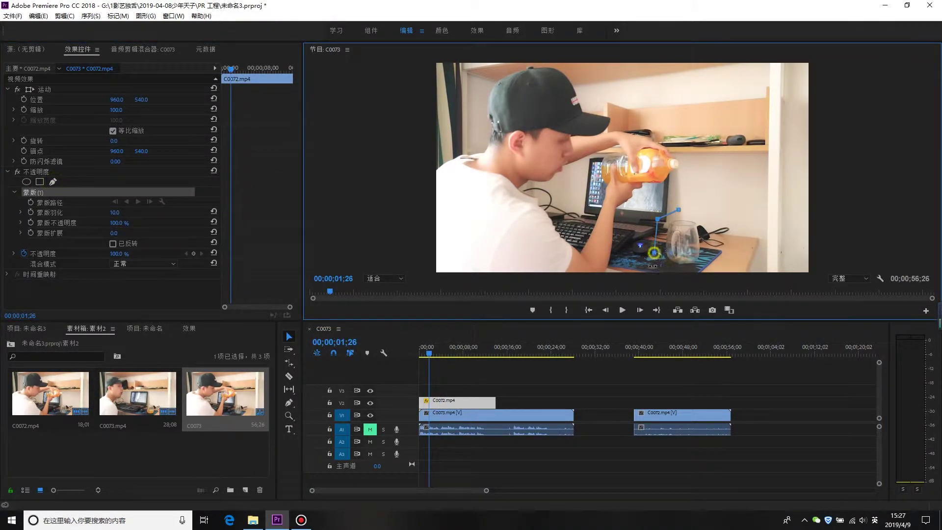
left_click(712, 252)
left_click(483, 385)
left_click(460, 400)
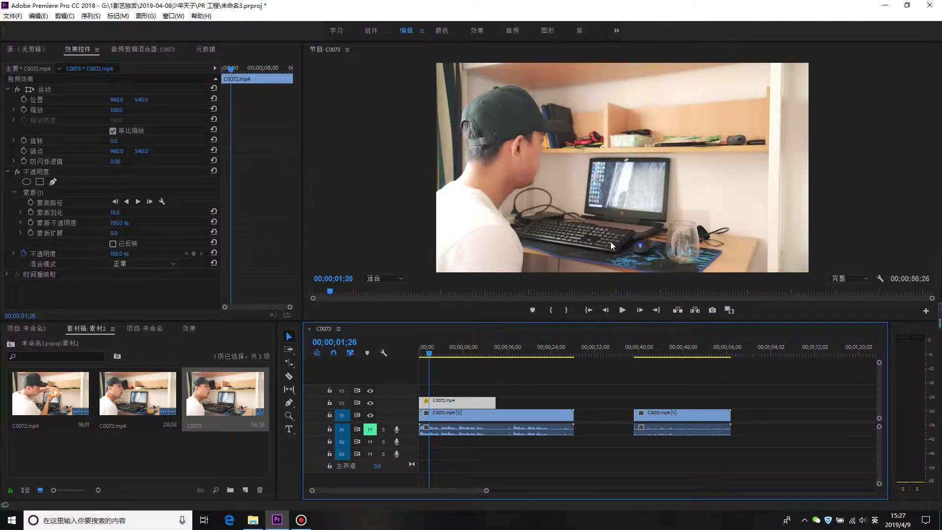
left_click(124, 216)
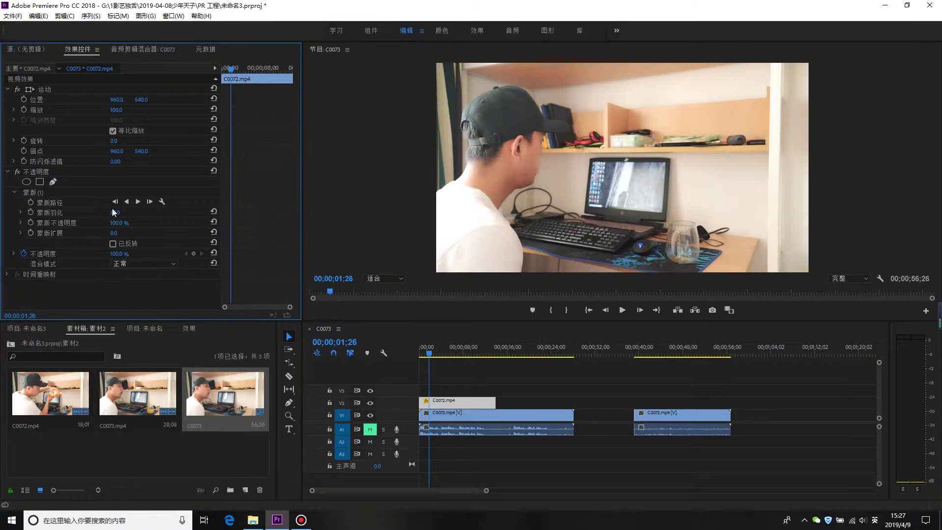
left_click_drag(429, 353, 432, 353)
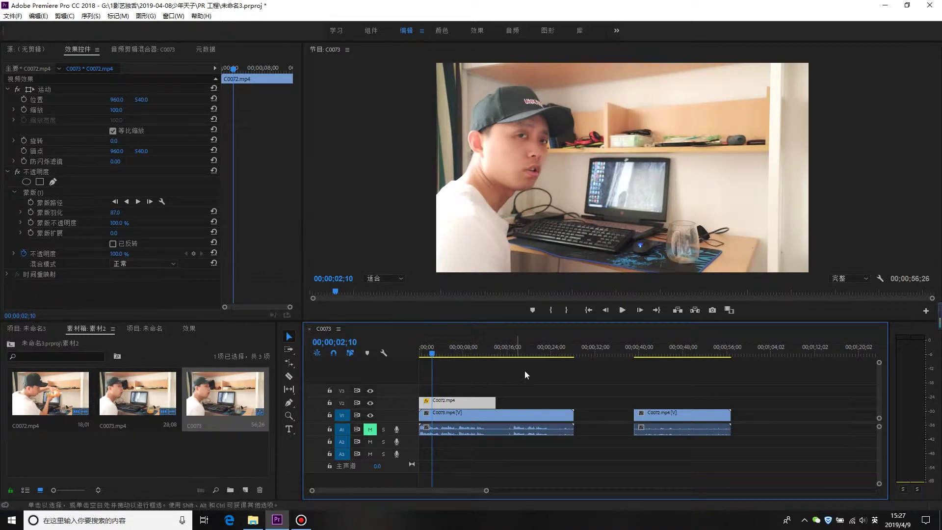
Toggle V2 visibility off and on, then preview the composite
left_click(371, 403)
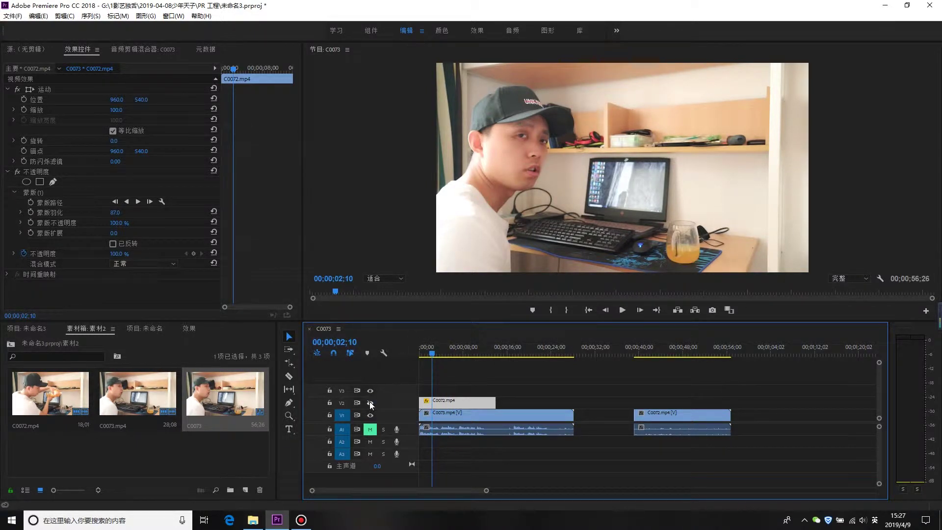
left_click(371, 403)
key("space")
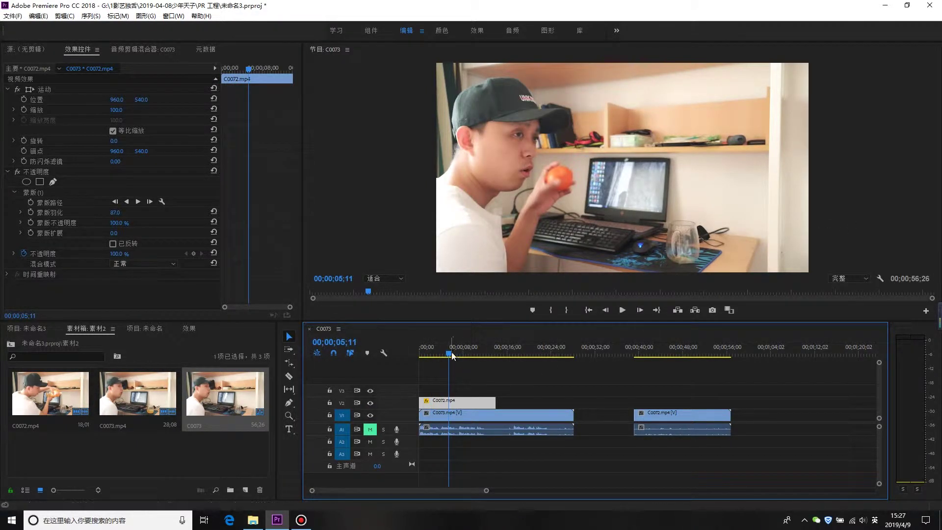
Trim the masked V2 clip so it ends at 00;00;10;28
left_click_drag(452, 353, 488, 376)
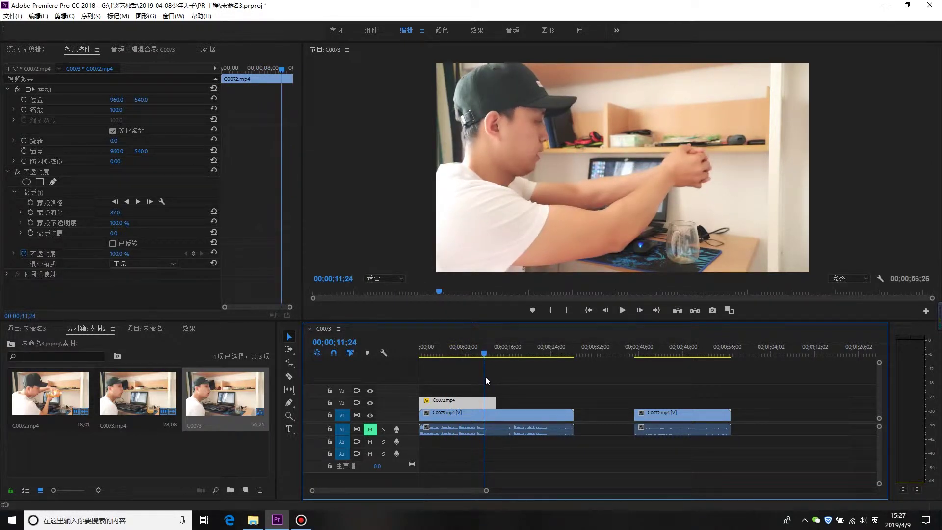
scroll(473, 364, "up", 2)
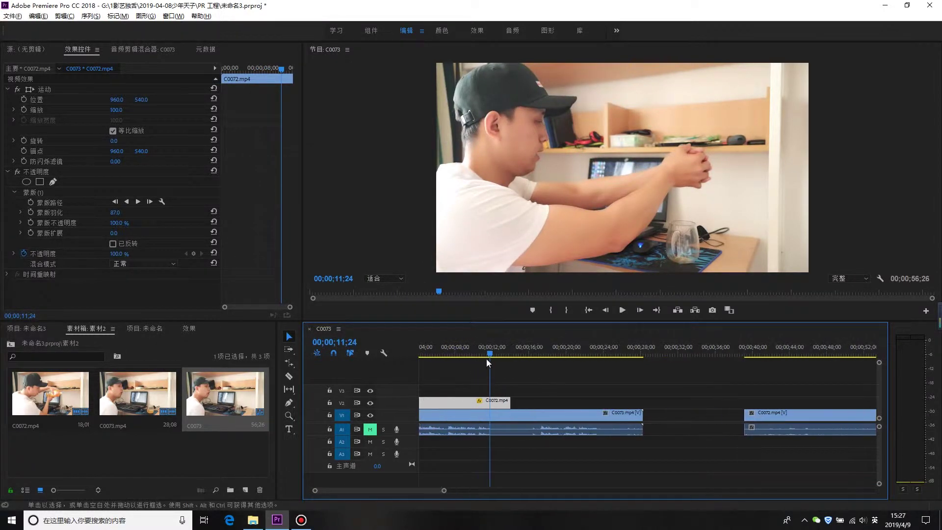
left_click_drag(487, 358, 478, 371)
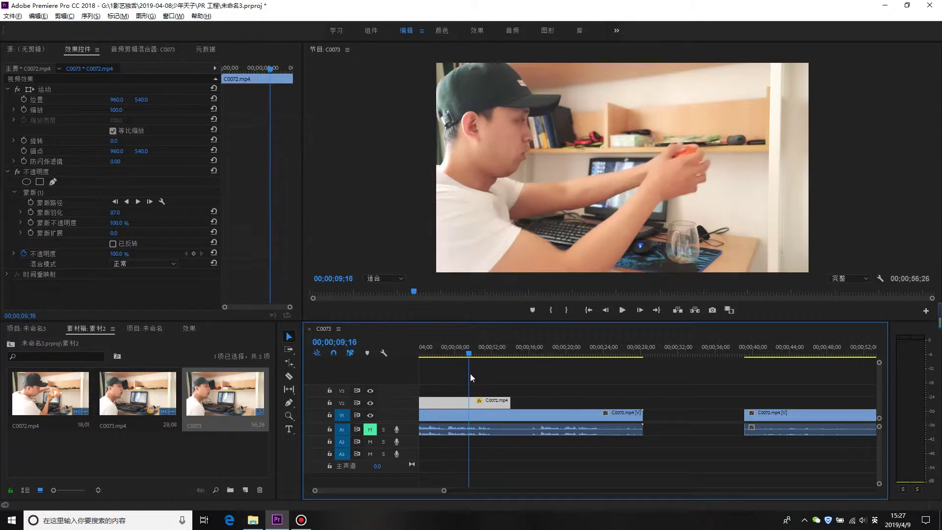
left_click_drag(478, 371, 482, 380)
key("w")
Razor the later C0072 clip on V1 near 40 seconds and delete its leading piece
scroll(712, 356, "down", 3)
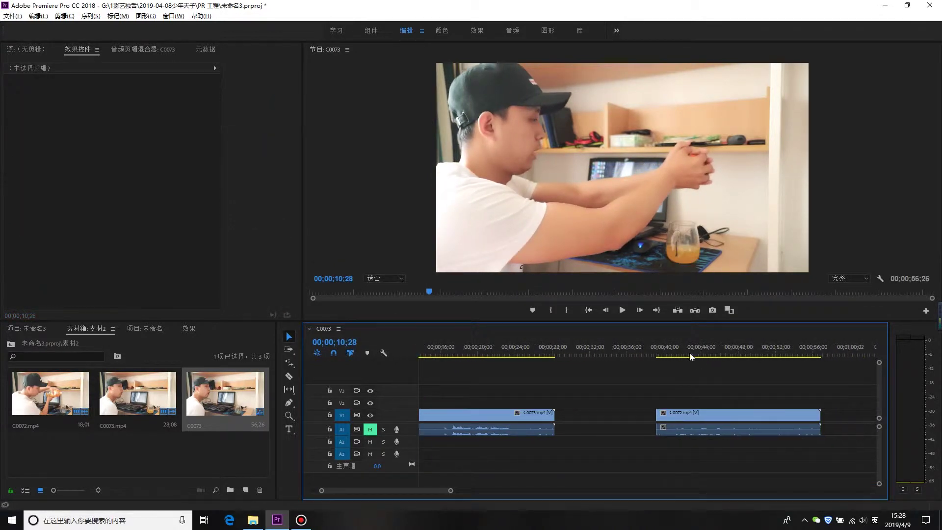
left_click_drag(677, 347, 675, 357)
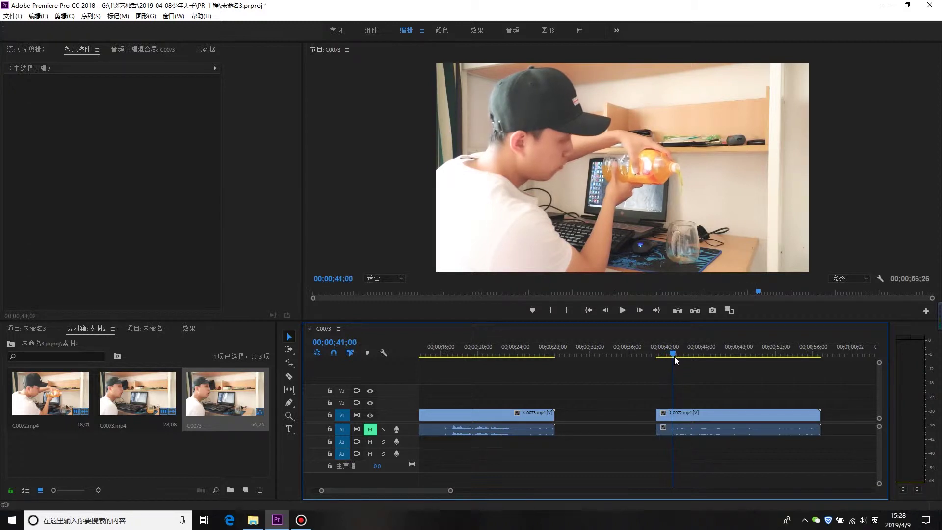
key("minus")
key("minus")
key("c")
left_click(608, 415)
key("v")
left_click(600, 415)
key("Delete")
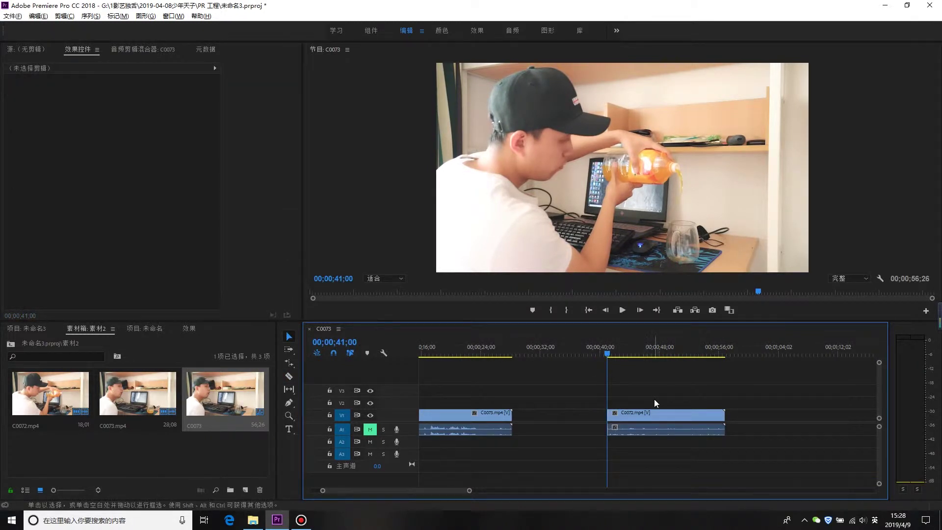
key("minus")
Move the later C0072 clip onto V2/A2 right after the masked clip, closing the gap, and mute A2
left_click_drag(586, 415, 587, 403)
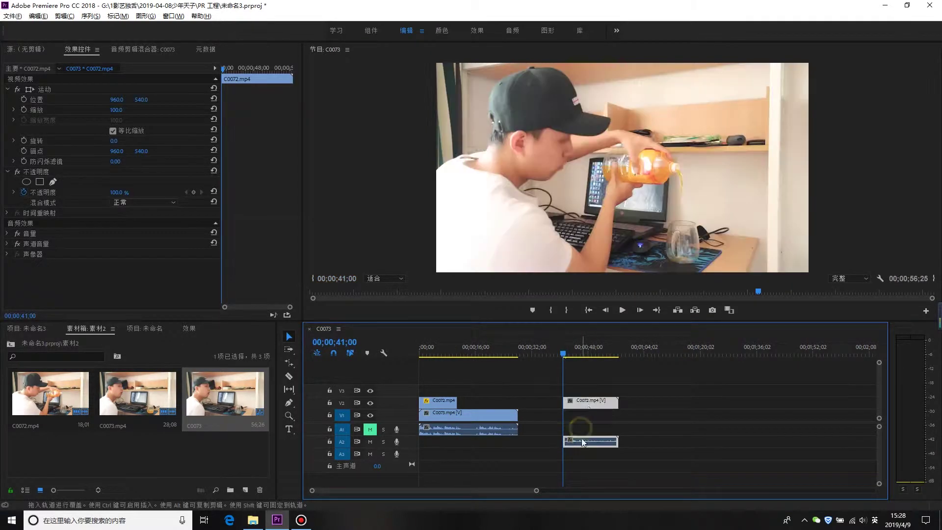
left_click_drag(587, 404, 482, 404)
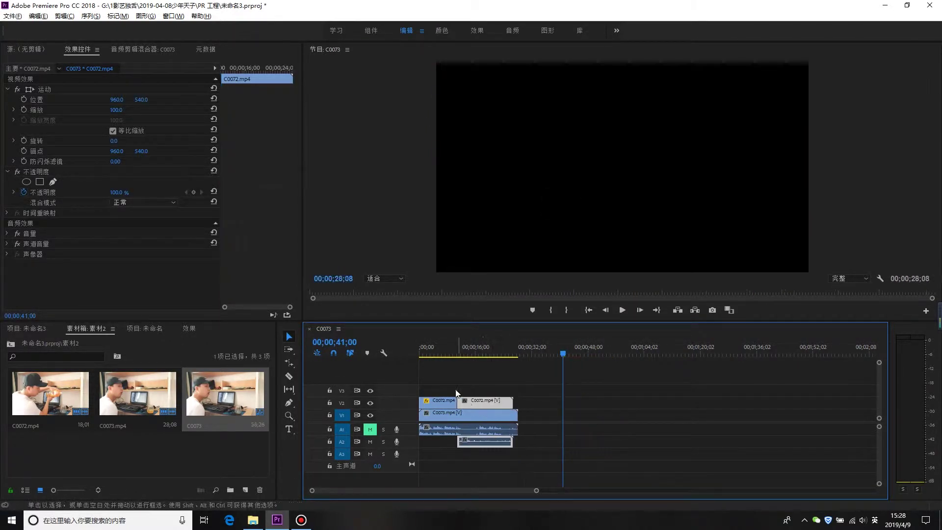
key("equal")
left_click(463, 358)
left_click_drag(464, 352, 481, 367)
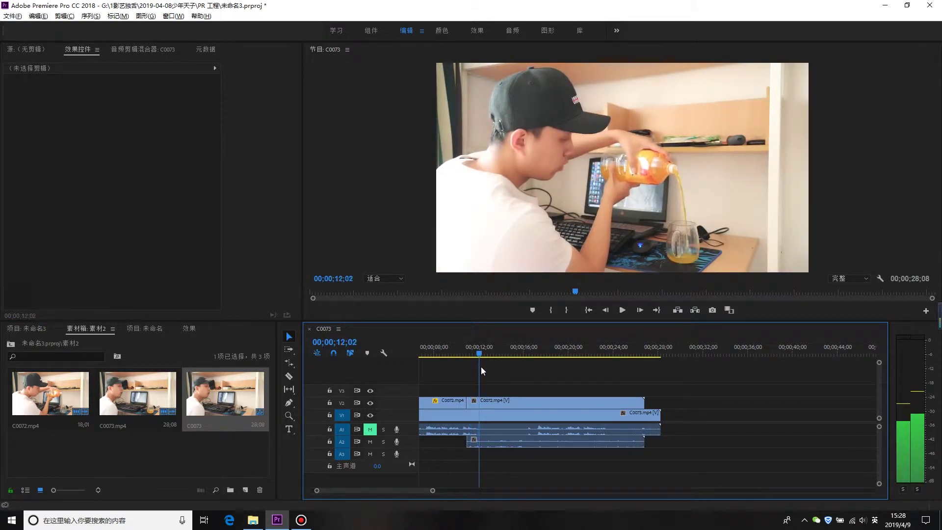
left_click(372, 443)
Cut the moved C0072 clip at 00;00;17;03 and delete the right-hand piece
key("space")
key("equal")
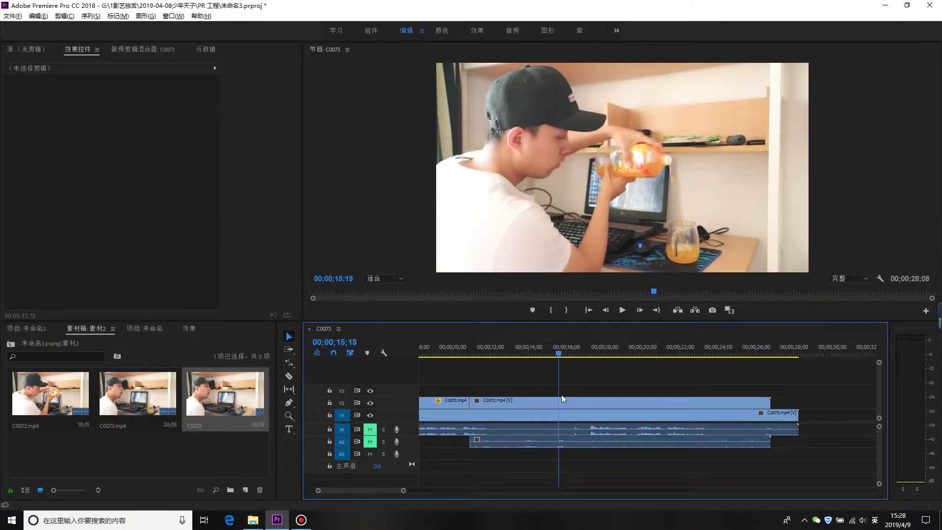
key("space")
left_click(588, 402, "ctrl")
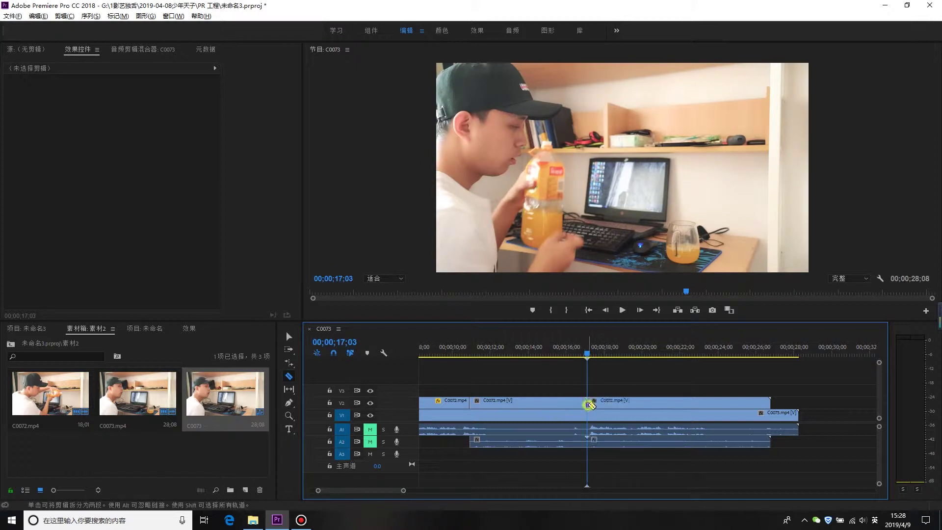
left_click(621, 401)
key("Delete")
key("minus")
left_click(588, 347)
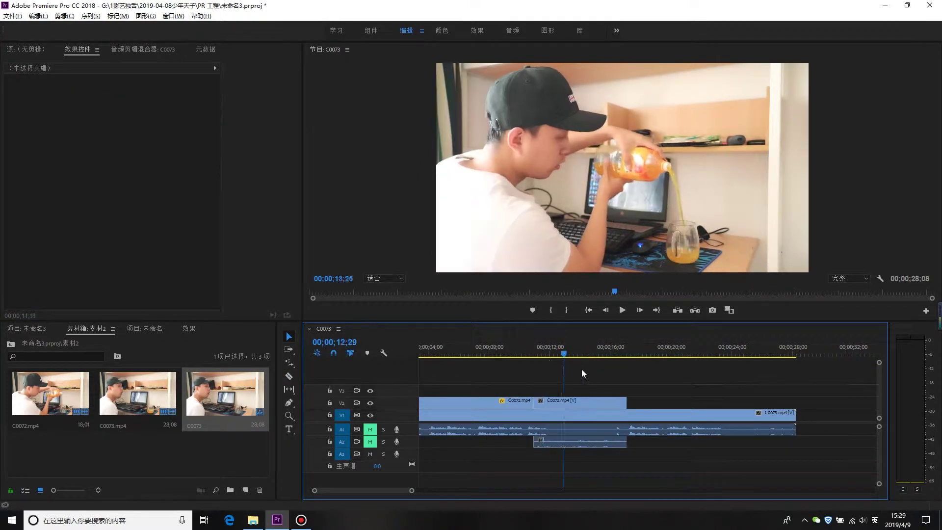
scroll(609, 380, "up", 2)
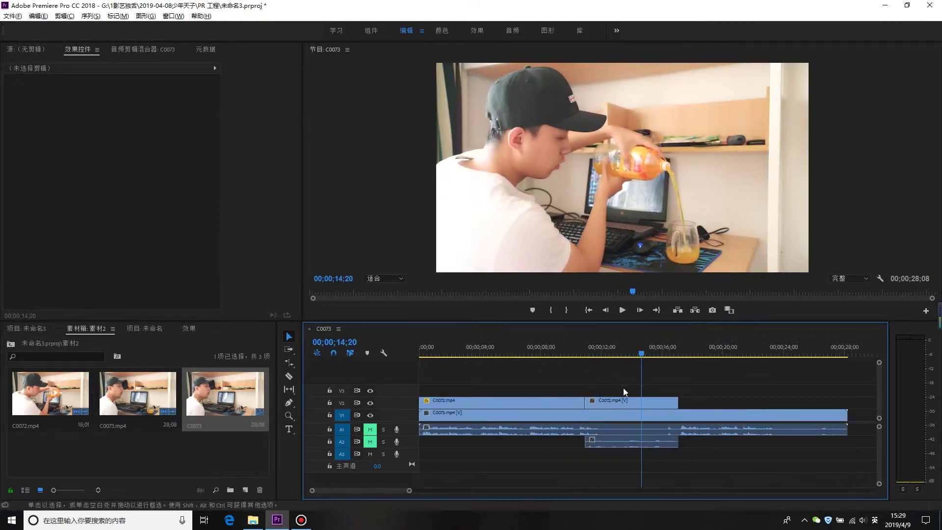
left_click(647, 404)
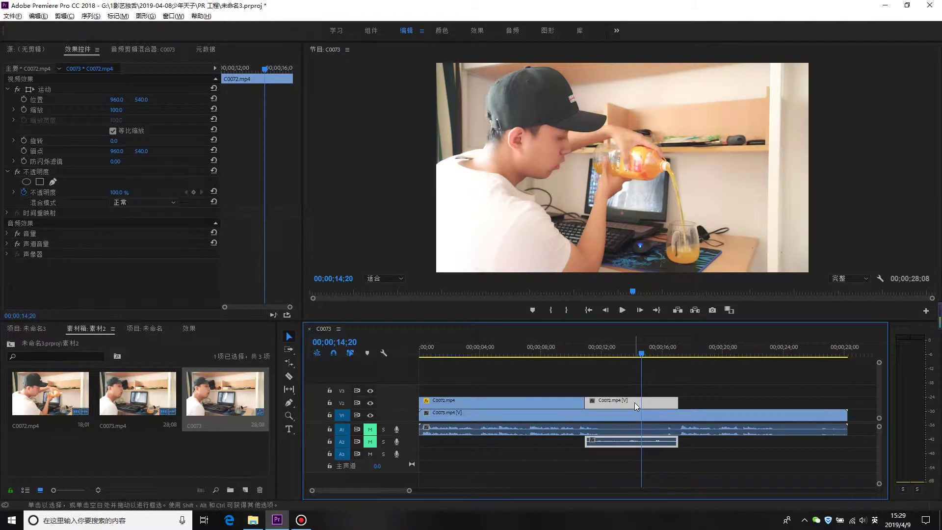
Draw a free-form mask around the glass on the second V2 clip, checking frames 11;11 to 13;27
left_click(53, 181)
left_click(729, 203)
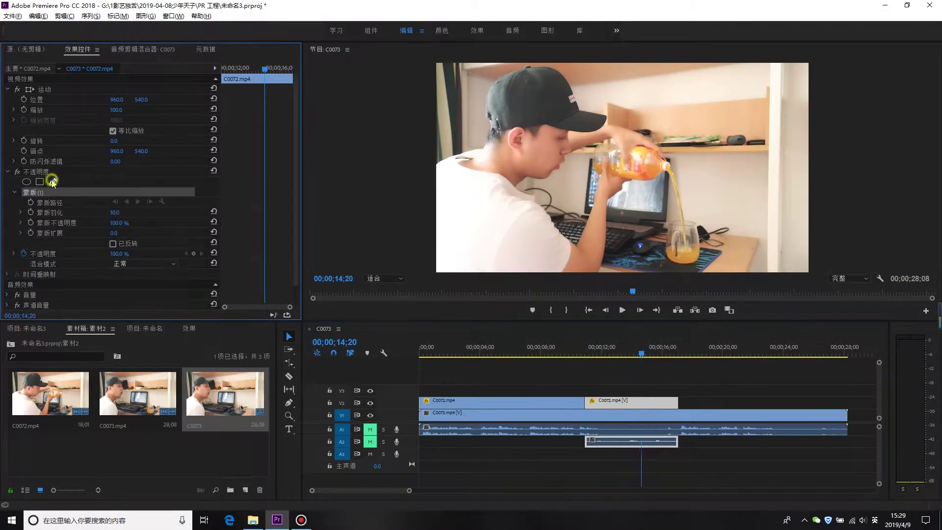
left_click(680, 194)
left_click(662, 211)
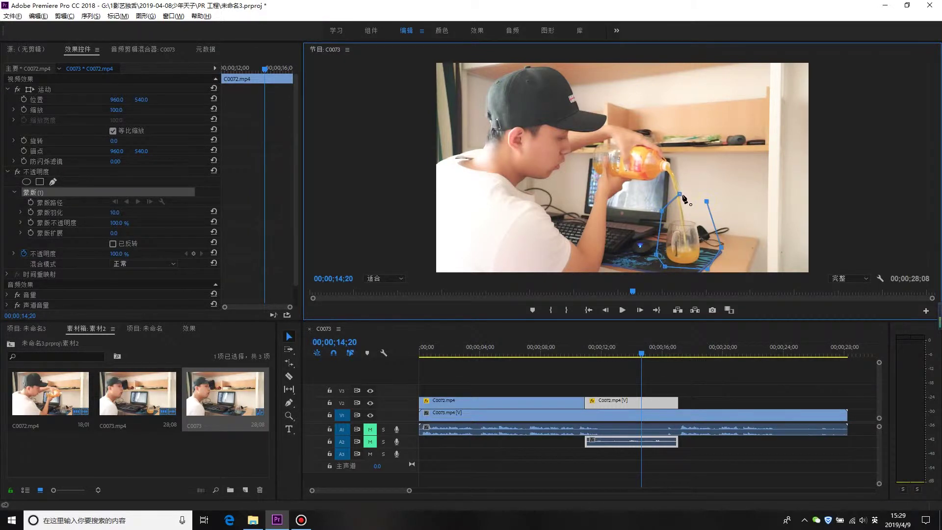
left_click_drag(642, 350, 625, 350)
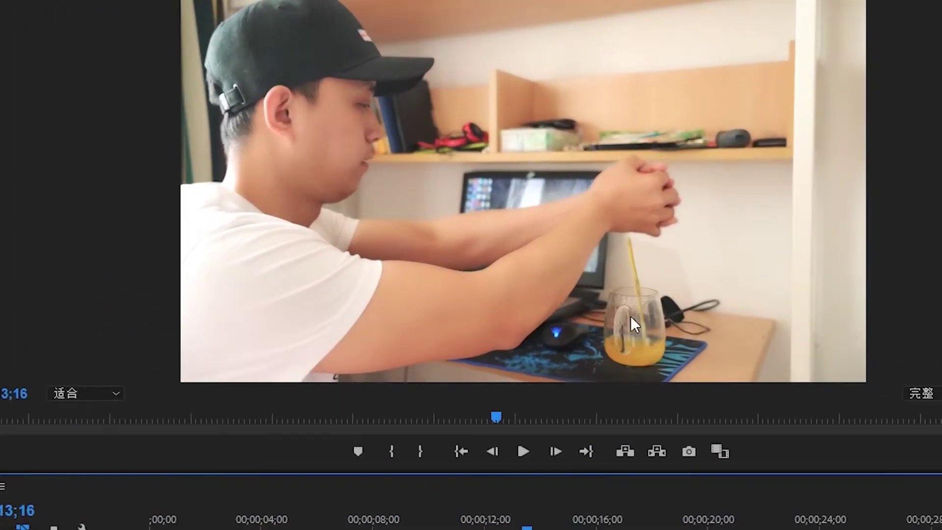
left_click_drag(526, 525, 575, 506)
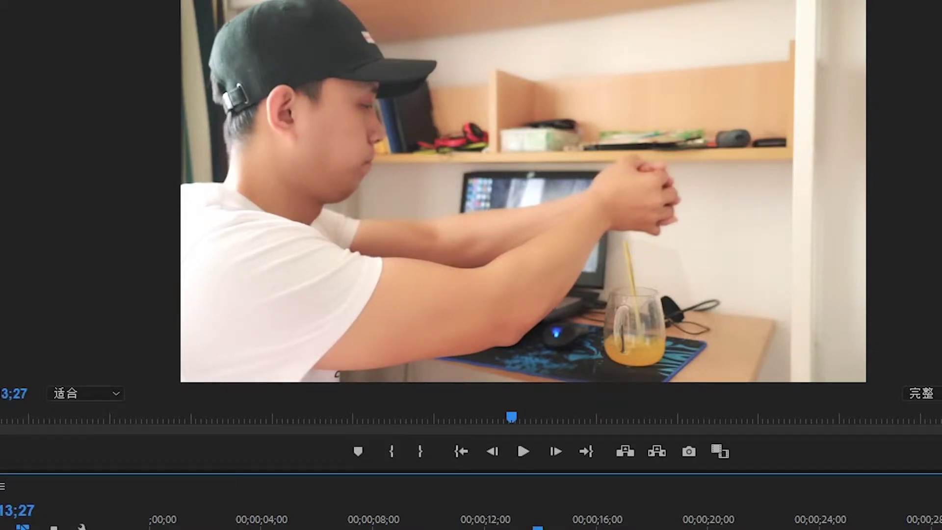
left_click_drag(538, 526, 466, 525)
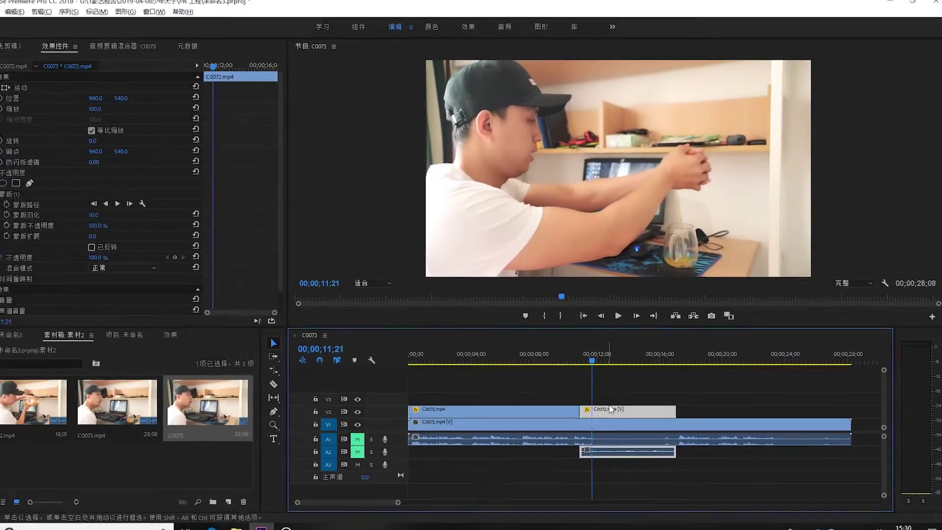
Enable mask path keyframing, zoom the Program Monitor to 200%, and raise the mask's top point
left_click(602, 346)
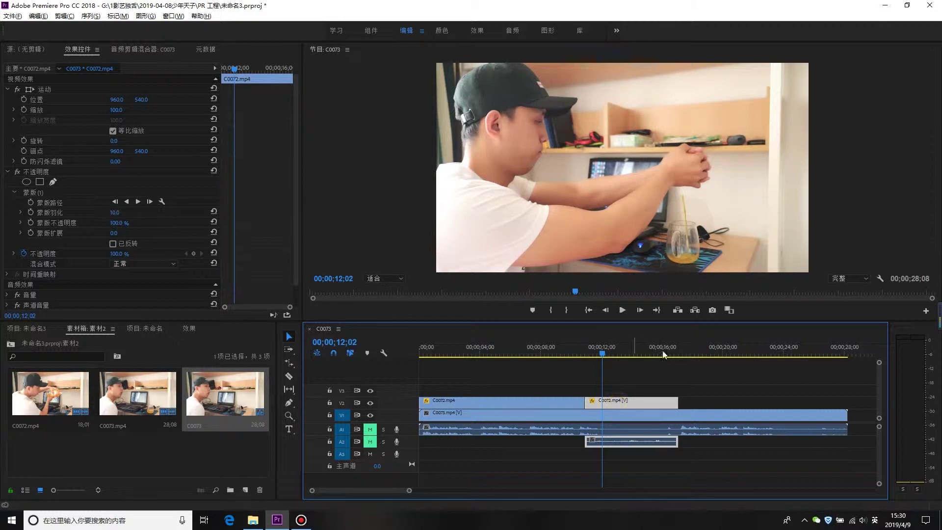
left_click(603, 346)
left_click(31, 202)
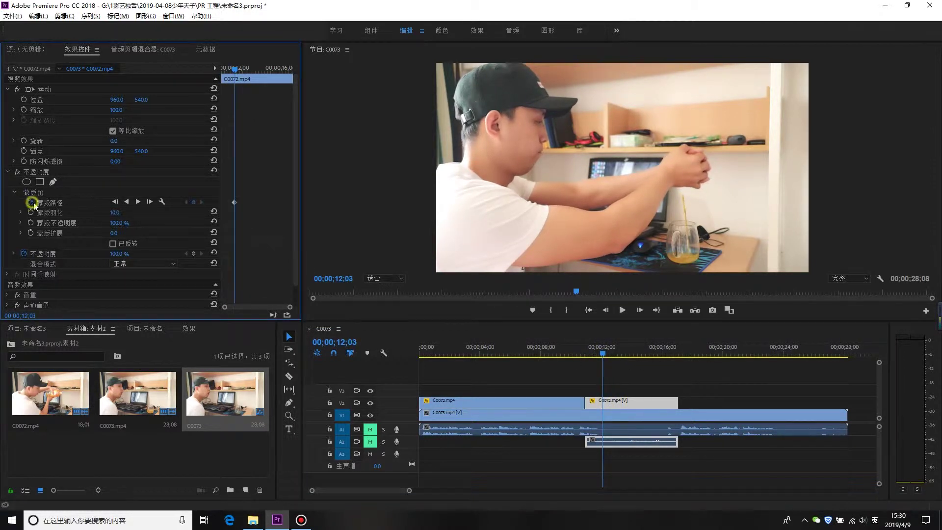
key("Up")
left_click(377, 279)
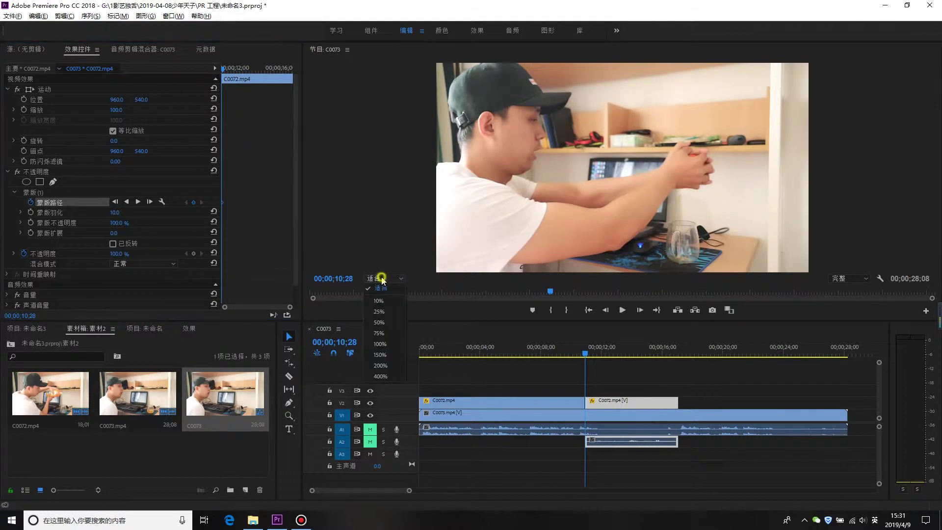
left_click(387, 366)
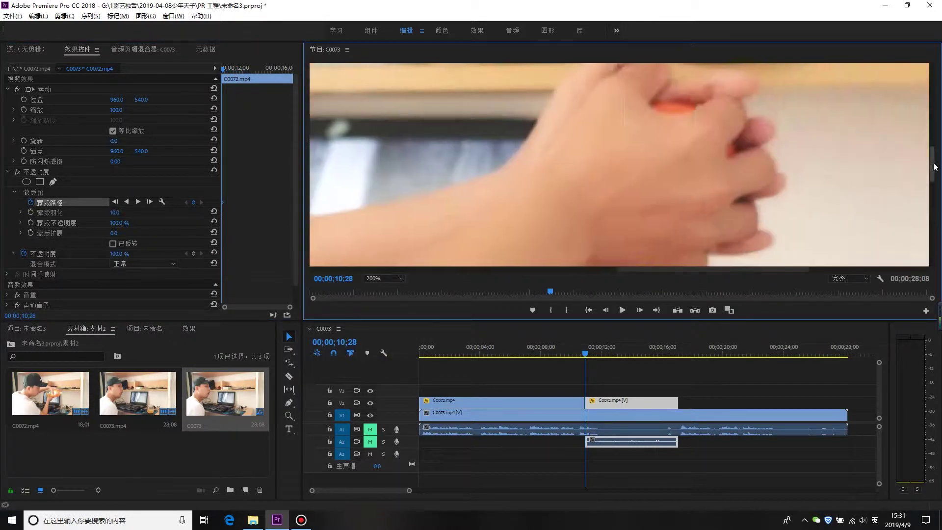
left_click(37, 193)
left_click_drag(608, 160, 610, 133)
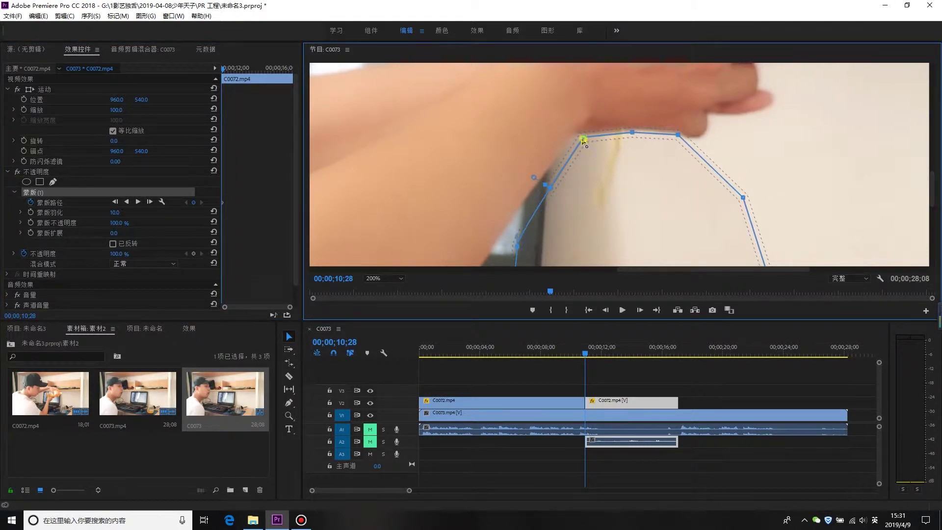
Reshape the mask to the pouring arm on successive frames, then track it forward
key("space")
key("space")
left_click_drag(685, 132, 689, 133)
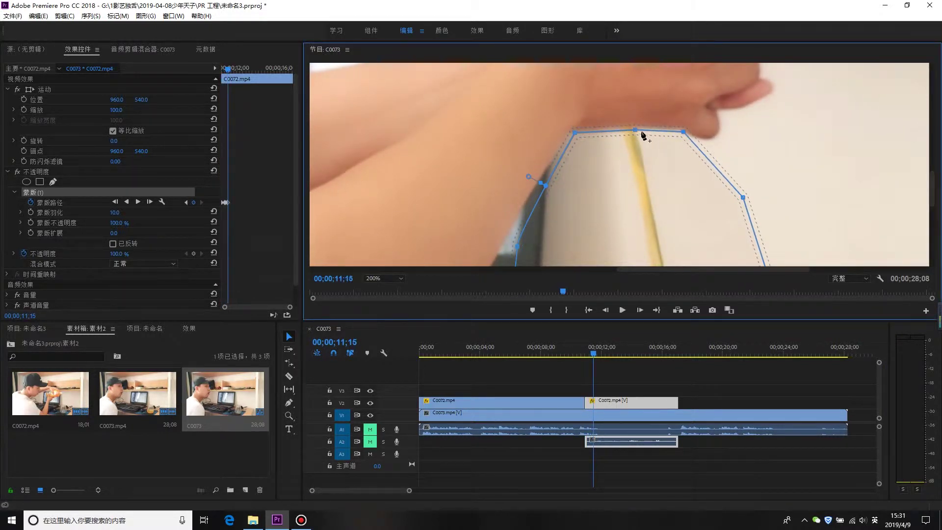
key("Right")
key("Right")
key("Right")
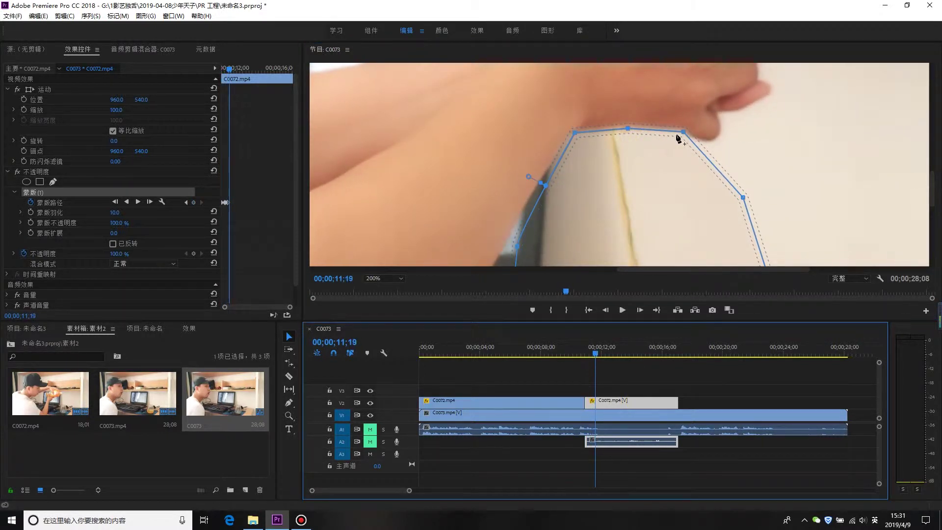
left_click_drag(684, 131, 679, 126)
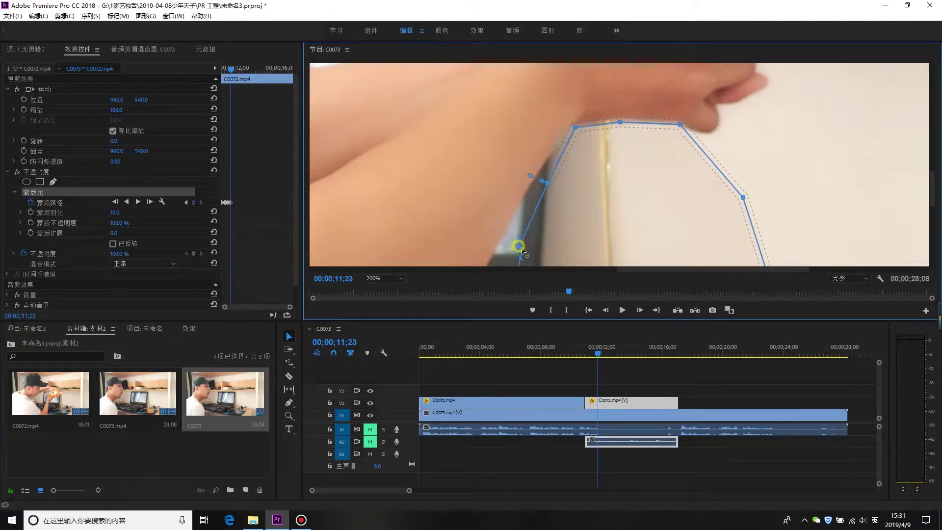
key("Right")
key("Right")
key("Right")
key("Right")
key("Right")
key("Right")
key("Right")
key("Right")
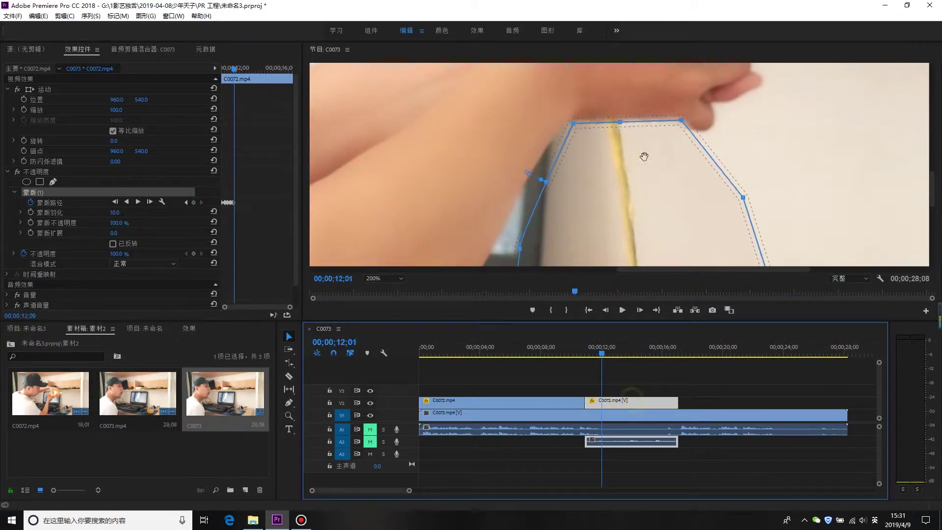
key("ctrl+t")
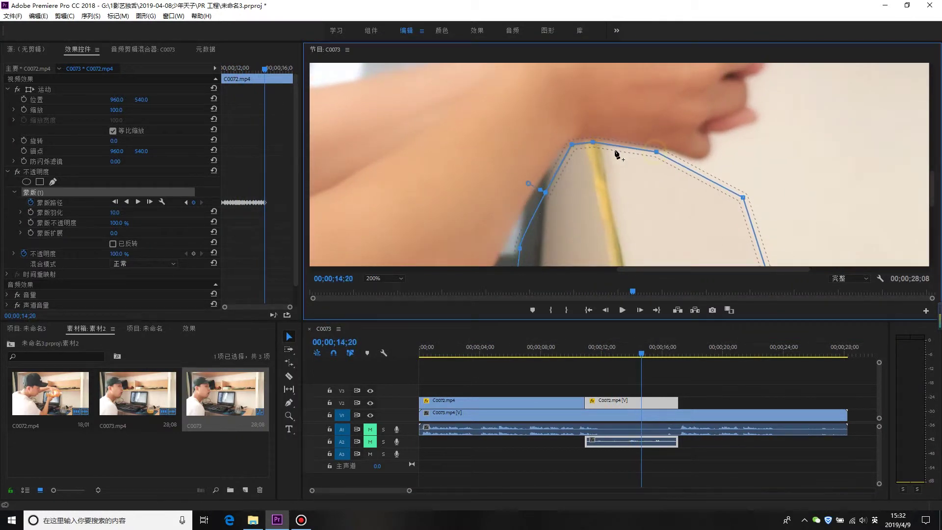
Review the tracked pour and set the Program Monitor zoom back to Fit
left_click(679, 375)
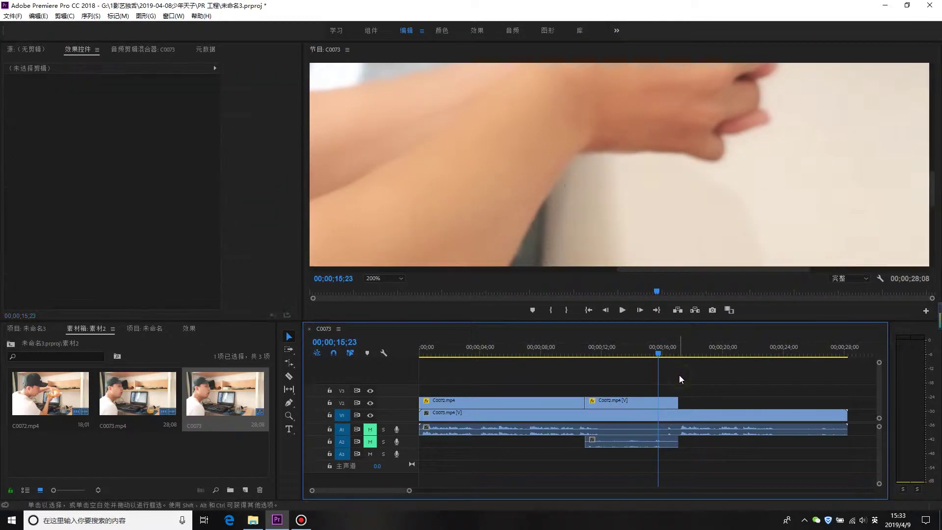
left_click(663, 402)
left_click_drag(644, 349, 618, 371)
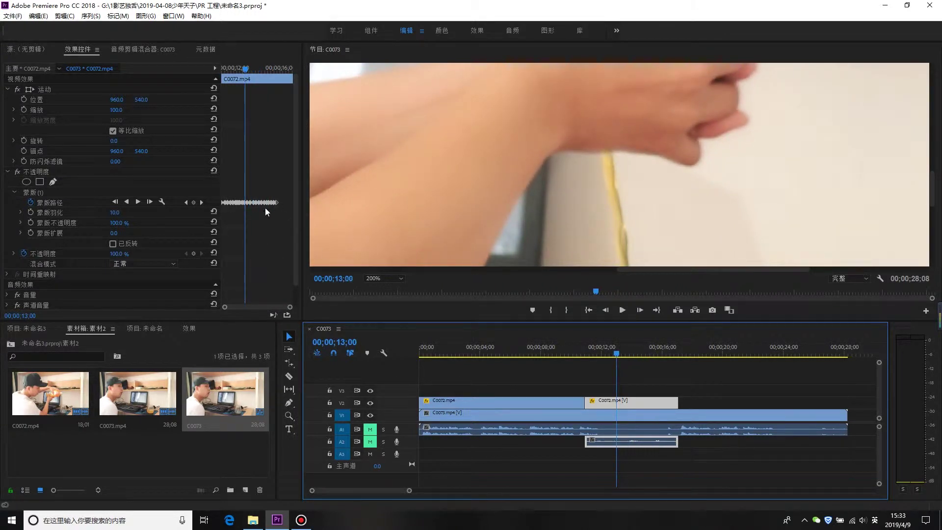
left_click_drag(616, 370, 585, 389)
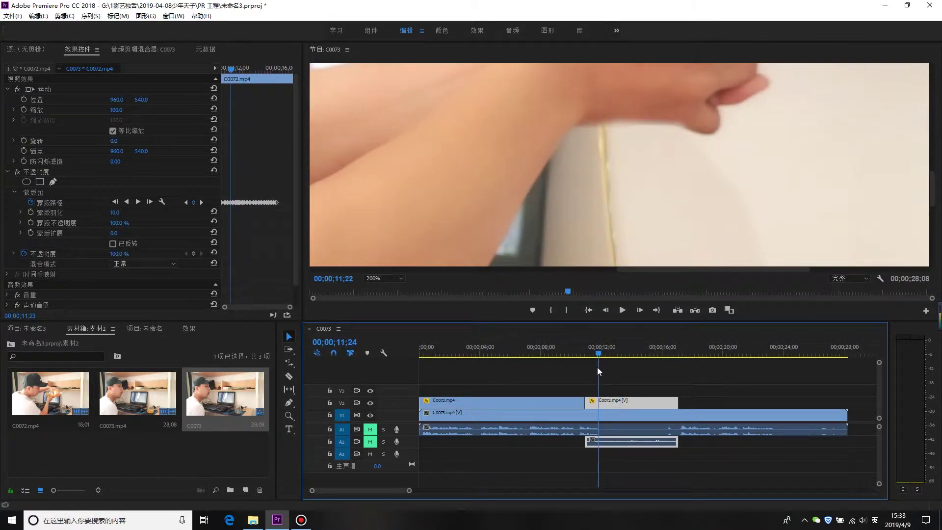
key("space")
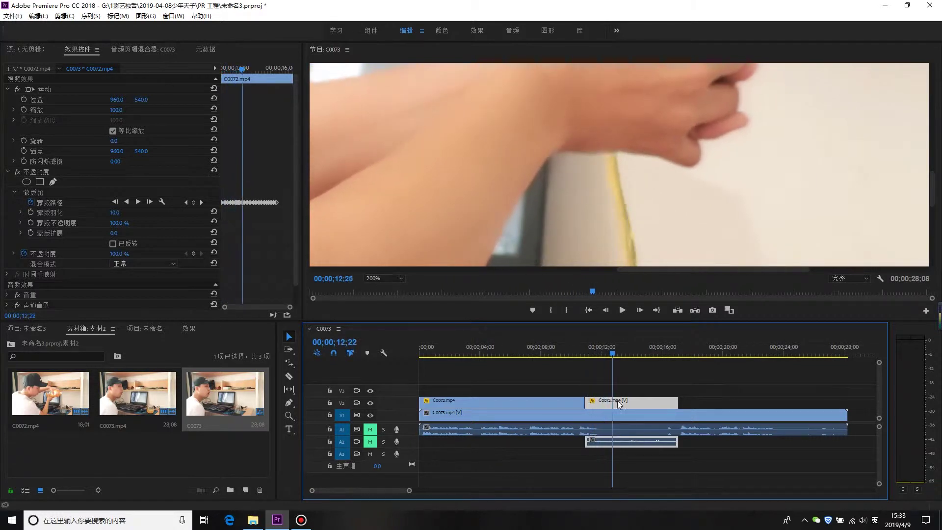
left_click(379, 280)
left_click(380, 288)
left_click(661, 373)
left_click(597, 364)
Raise the upper C0072 clip's mask feather from 10 to 55 and review the softened edge
left_click_drag(599, 376, 670, 393)
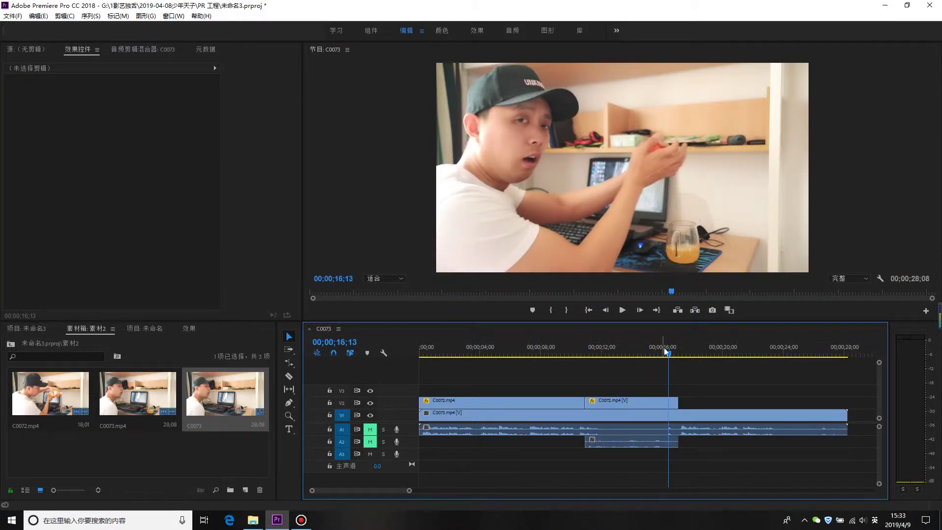
left_click_drag(663, 347, 577, 391)
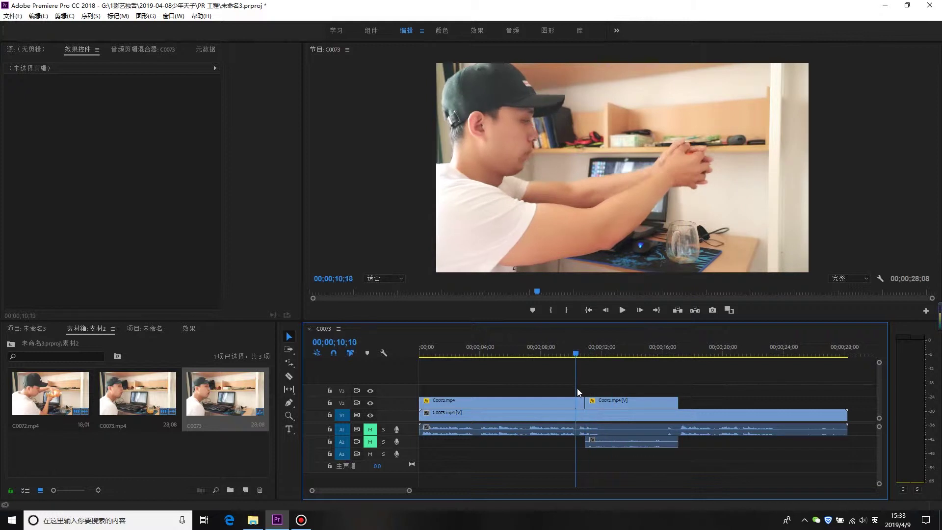
left_click_drag(577, 391, 603, 393)
left_click(624, 405)
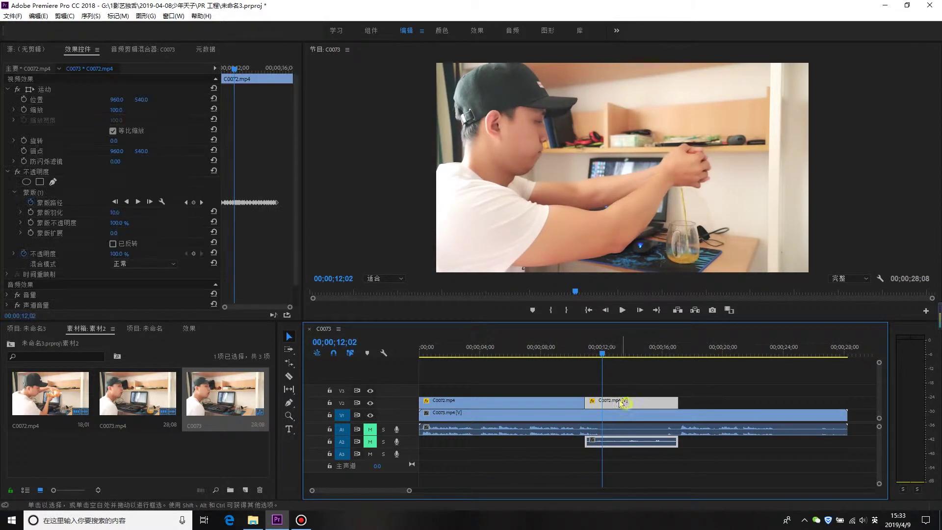
left_click(120, 214)
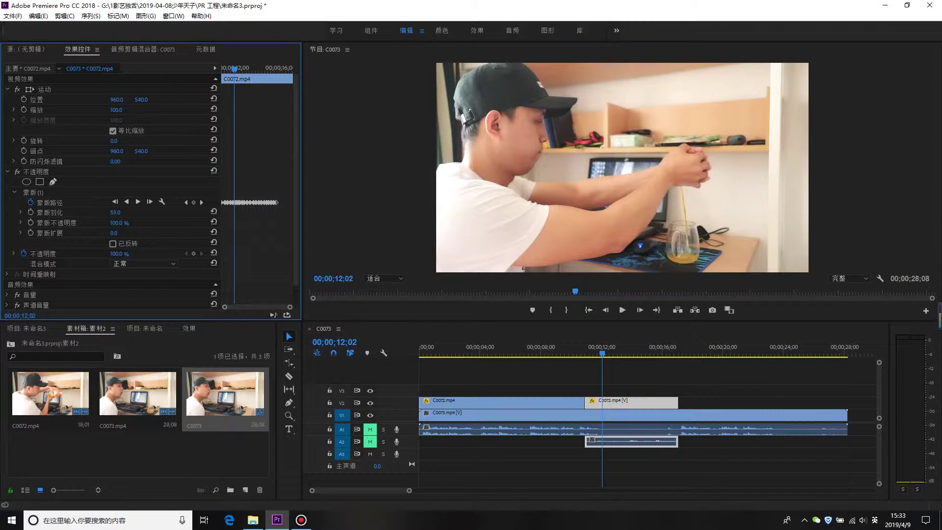
left_click(604, 368)
mouse_move(596, 348)
left_mouse_down()
mouse_move(561, 366)
mouse_move(573, 381)
left_mouse_up()
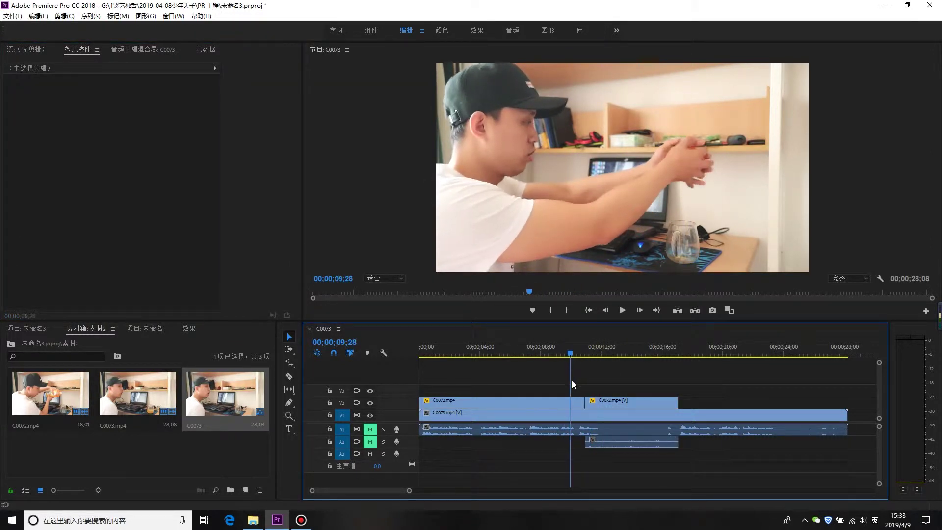
Add a Cross Dissolve at the edit point between the two V2 C0072 clips
key("=")
mouse_move(569, 352)
left_mouse_down()
mouse_move(592, 367)
mouse_move(591, 389)
mouse_move(573, 387)
left_mouse_up()
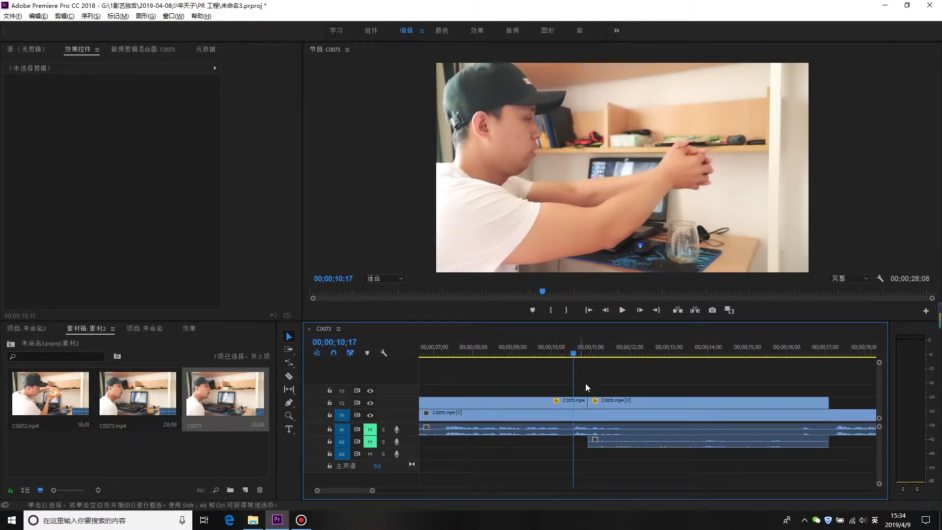
left_click(583, 352)
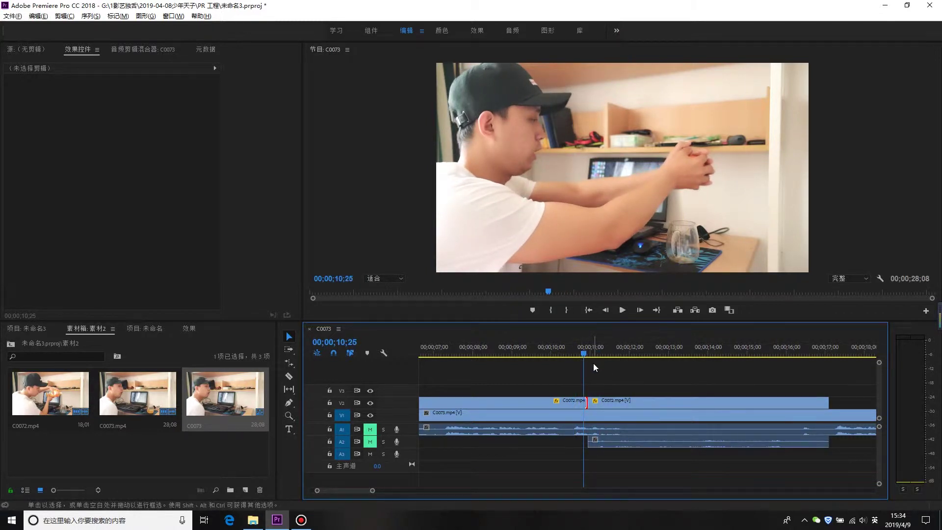
key("ctrl+d")
left_click_drag(583, 377, 617, 390)
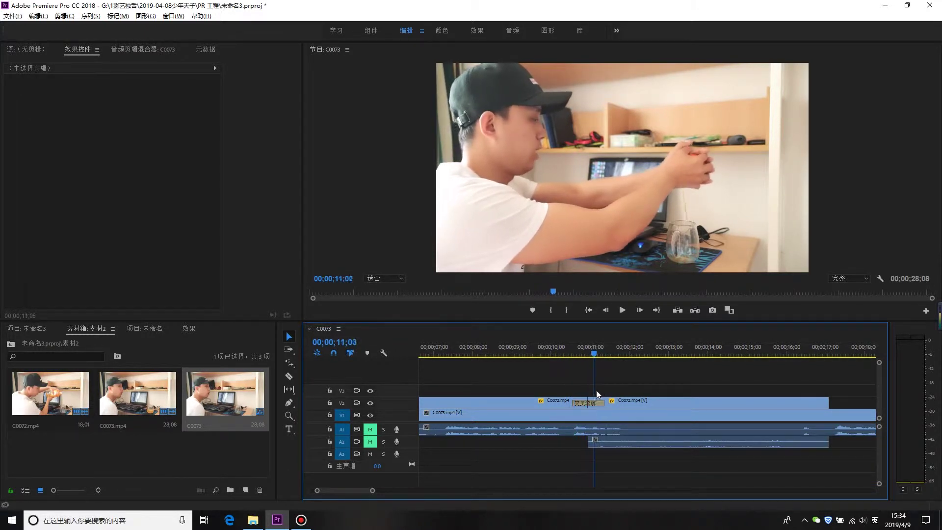
mouse_move(617, 390)
left_mouse_down()
mouse_move(596, 380)
mouse_move(627, 370)
left_mouse_up()
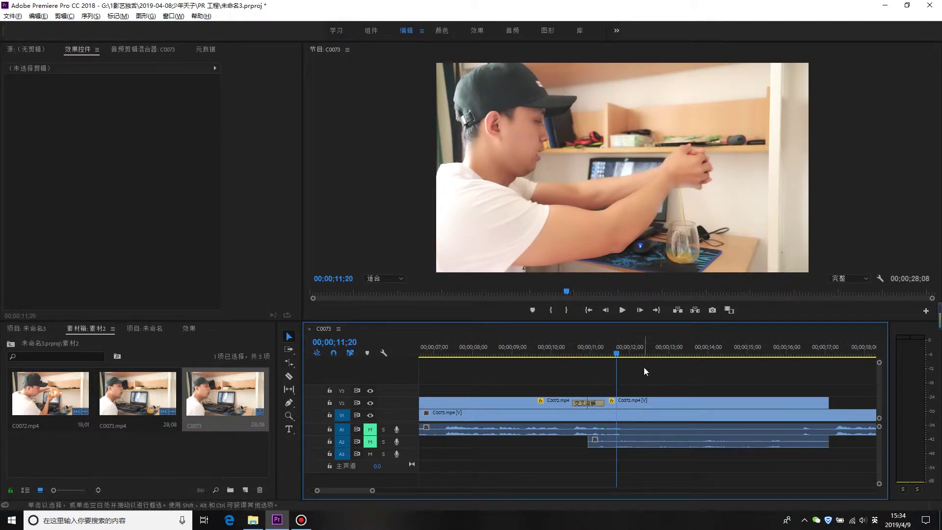
Set the second C0072 clip's mask feather to 60 and play back the composite
left_click(643, 403)
left_click(652, 385)
left_click_drag(620, 348, 637, 358)
left_click(644, 401)
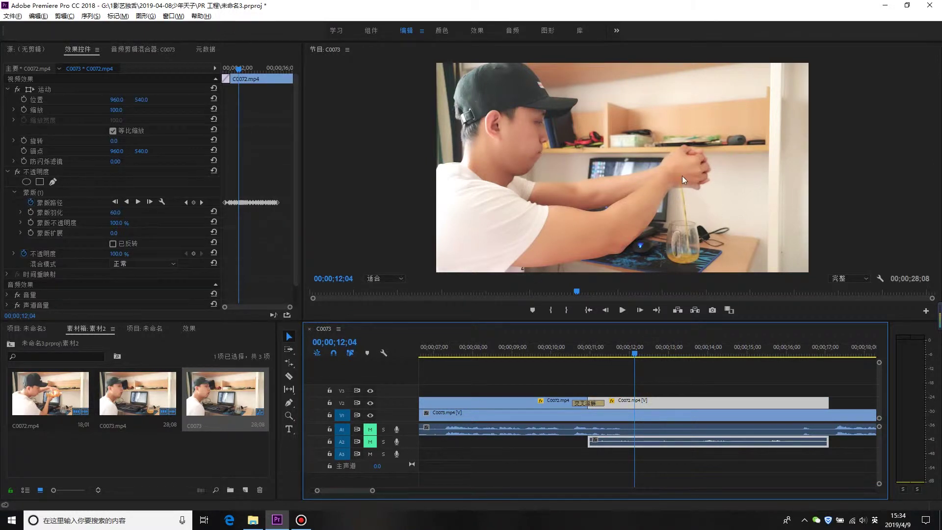
left_click(688, 382)
key("minus")
key("space")
left_click(744, 389)
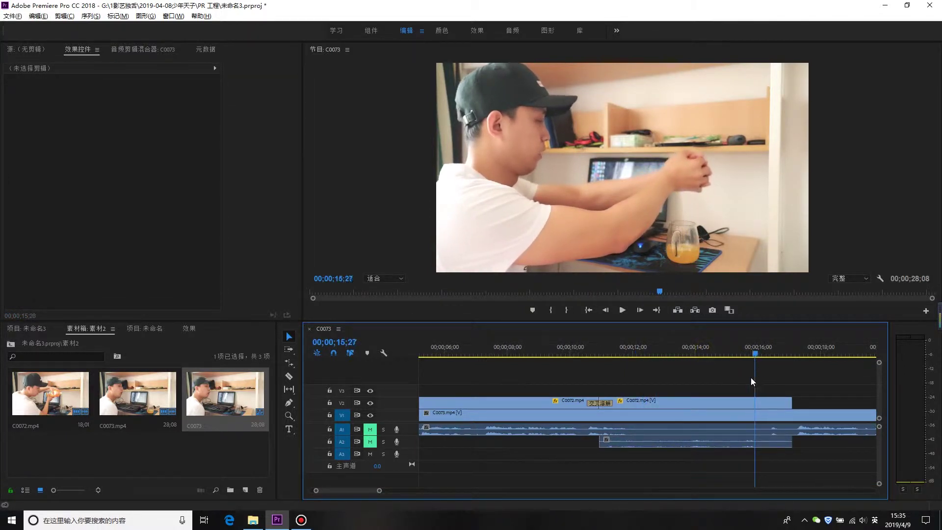
Razor the C0073 clip on V1 at the start and end of the pour section
key("minus")
key("c")
left_click_drag(646, 348, 706, 383)
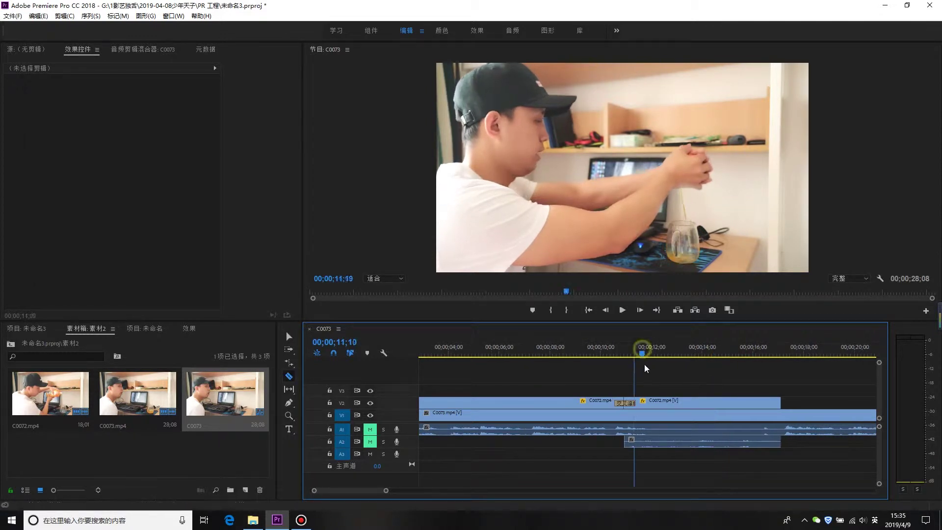
left_click(751, 386)
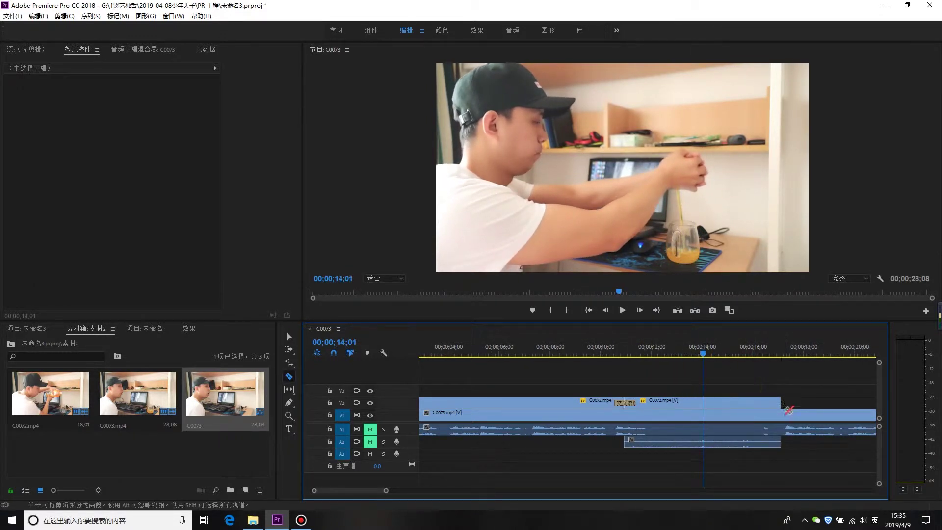
left_click(631, 350)
mouse_move(632, 370)
left_mouse_down()
mouse_move(778, 389)
mouse_move(769, 388)
left_mouse_up()
left_click(781, 415)
left_click(623, 417)
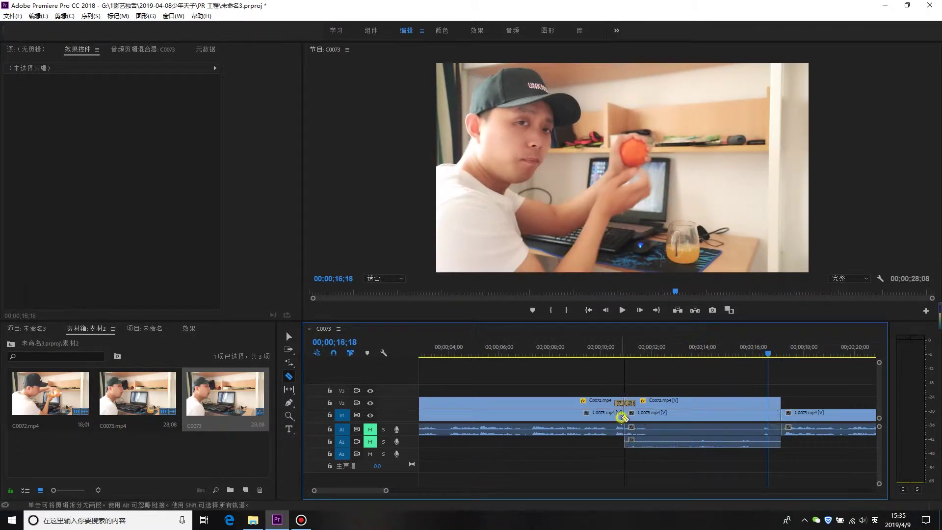
Move the middle C0073 section up to V3 and scrub to 12;13 to check
key("v")
key("alt")
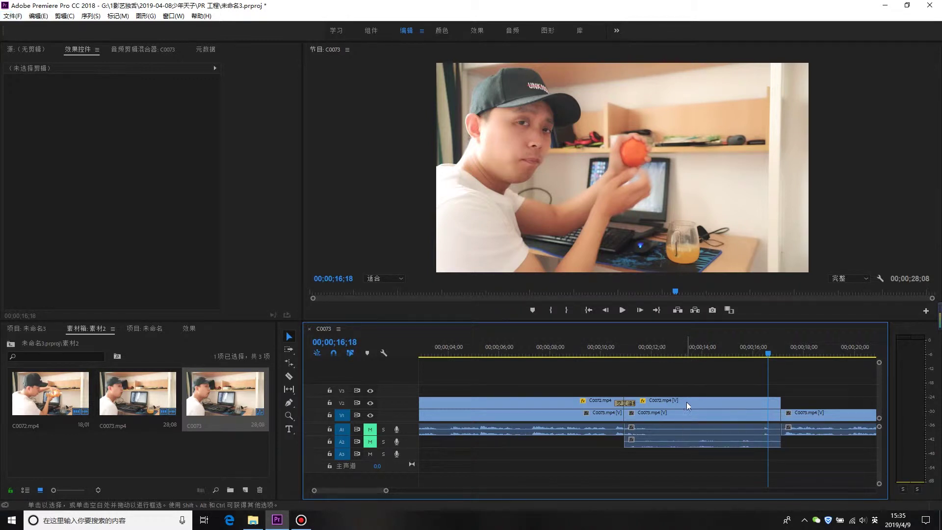
left_click_drag(683, 416, 683, 390)
left_click(679, 369)
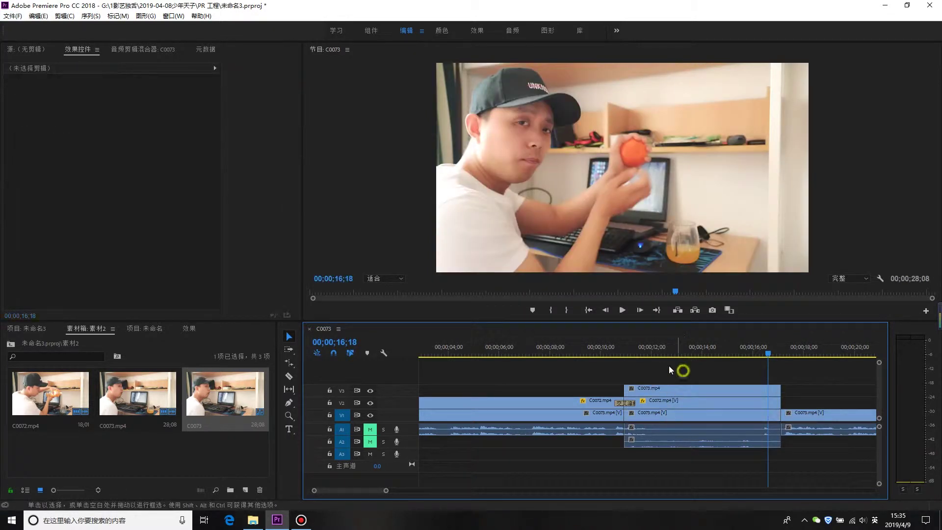
left_click(643, 355)
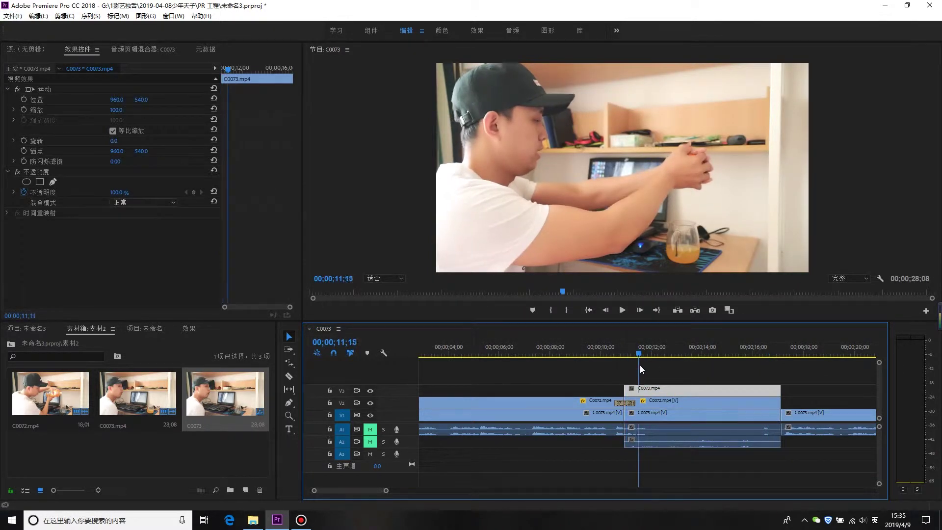
left_click_drag(646, 360, 662, 365)
At 150% zoom, draw a free-form mask around the clasped hands on the V3 C0073 clip
left_click(688, 384)
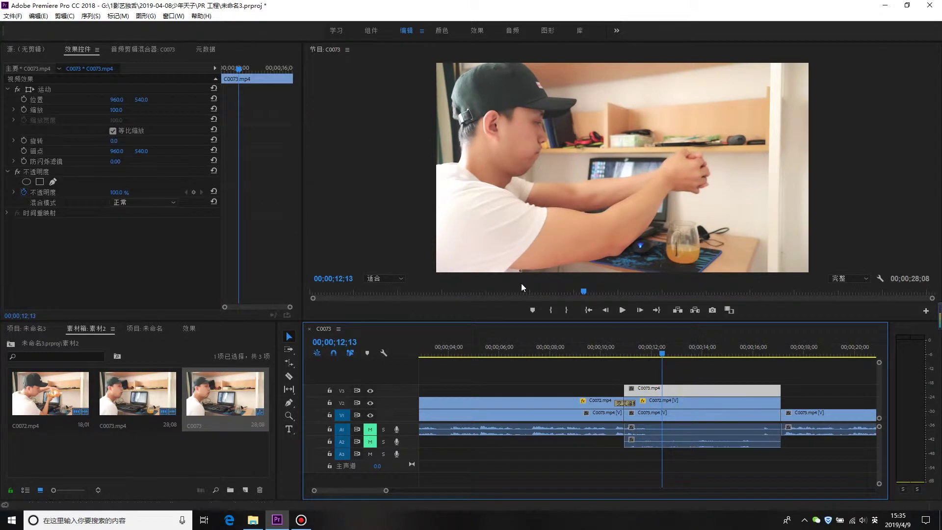
left_click(52, 183)
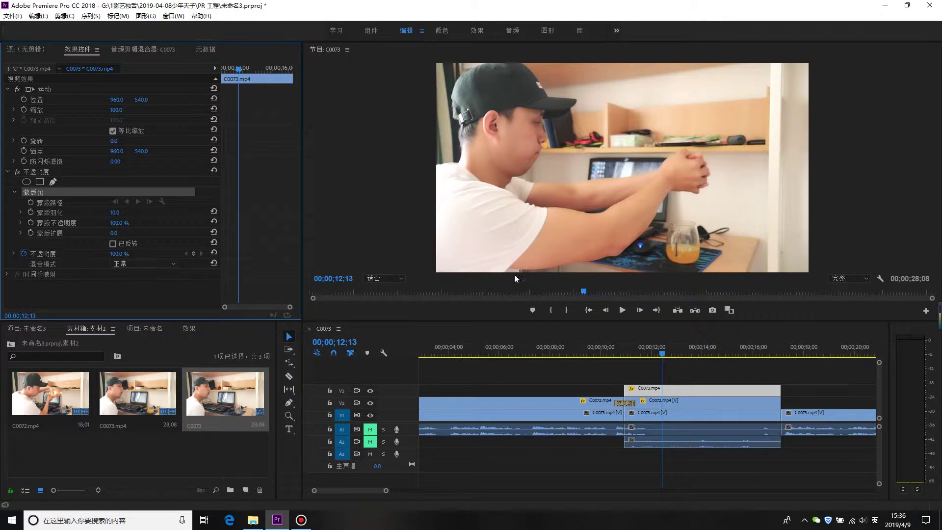
left_click(384, 278)
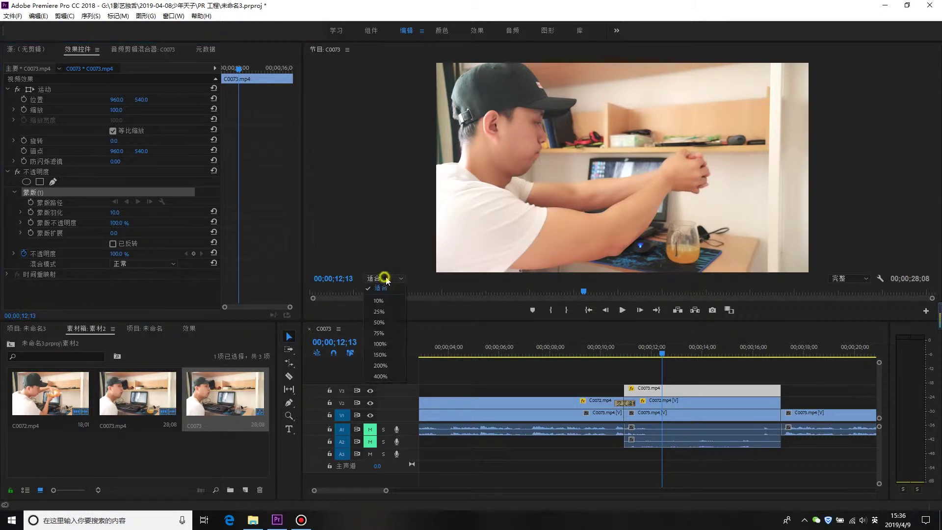
left_click(380, 354)
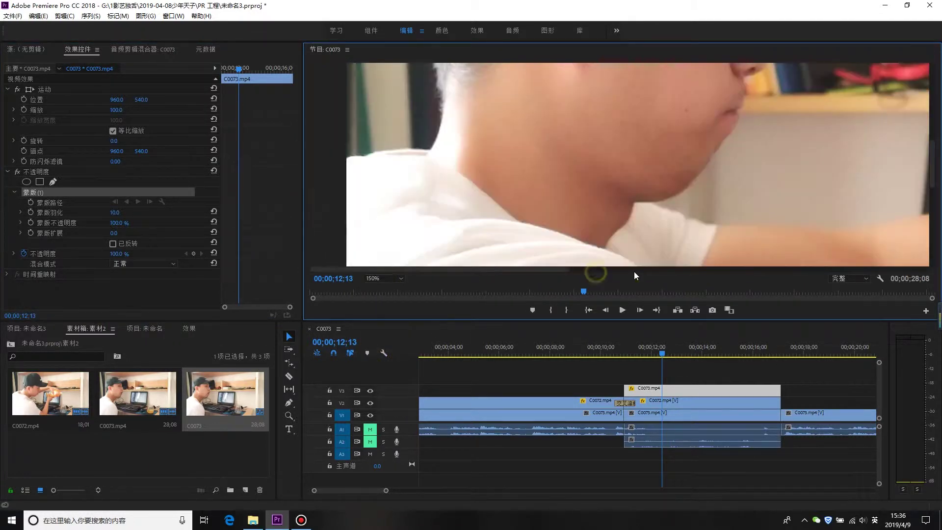
left_click_drag(576, 270, 803, 270)
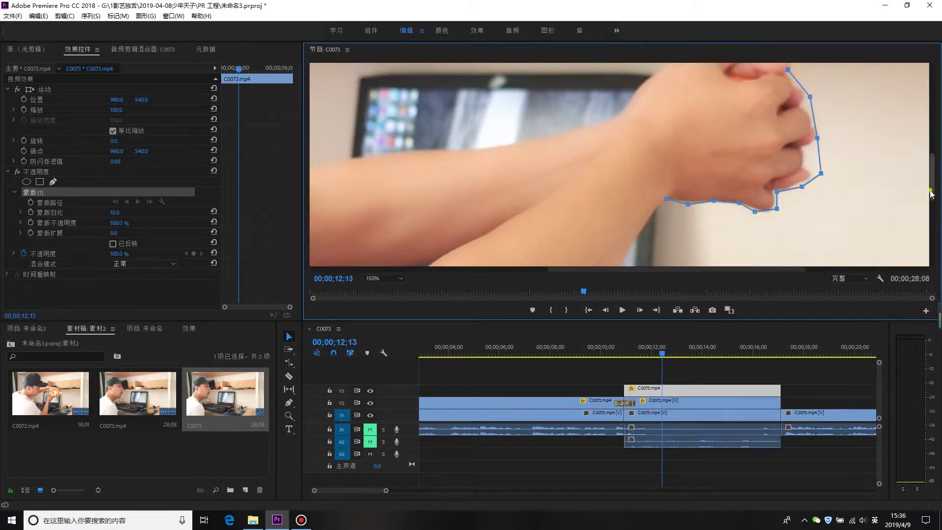
left_click_drag(931, 193, 933, 184)
left_click(780, 95)
left_click(709, 85)
left_click(631, 117)
left_click(615, 173)
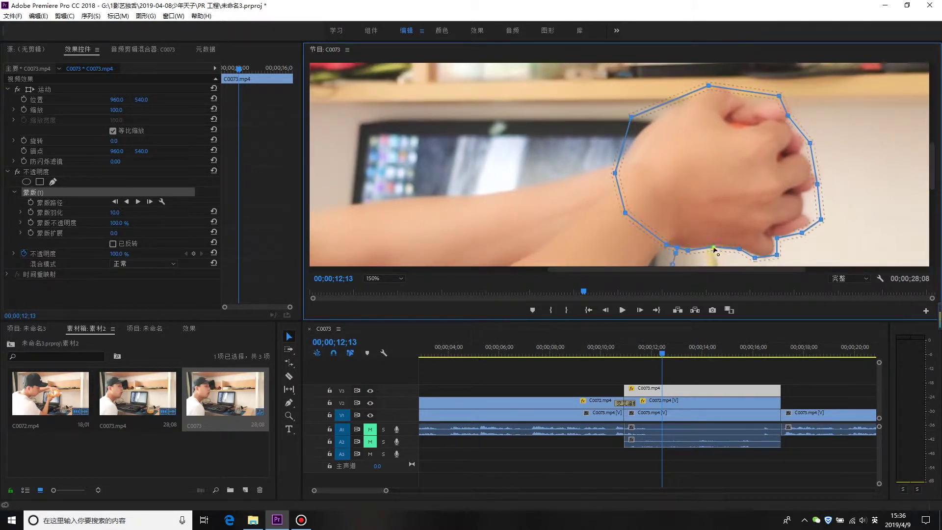
From the clip start, track the hands mask forward
key("Up")
left_click(666, 360)
left_click(655, 388)
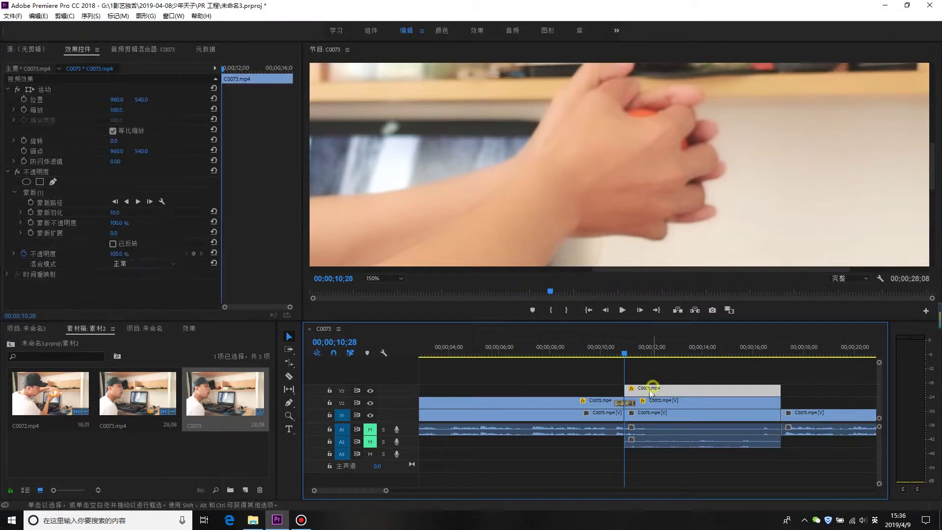
left_click(40, 193)
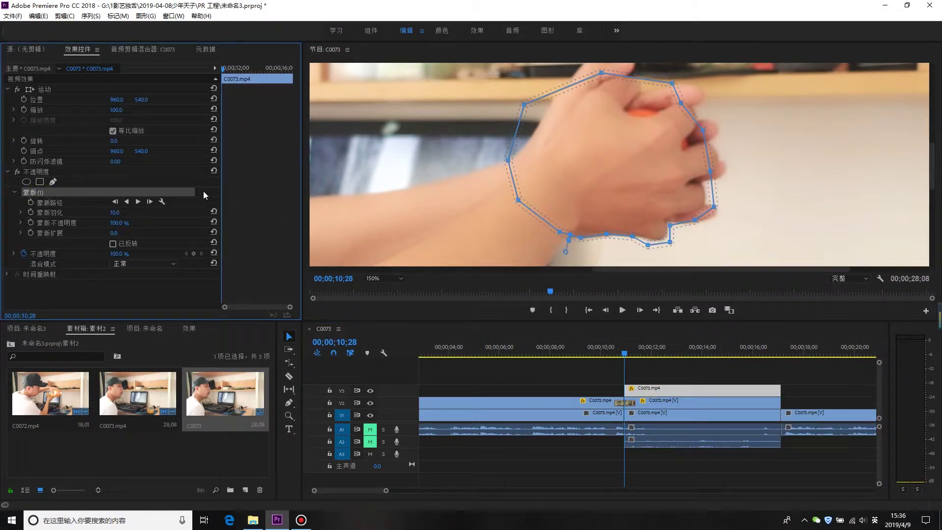
left_click(137, 203)
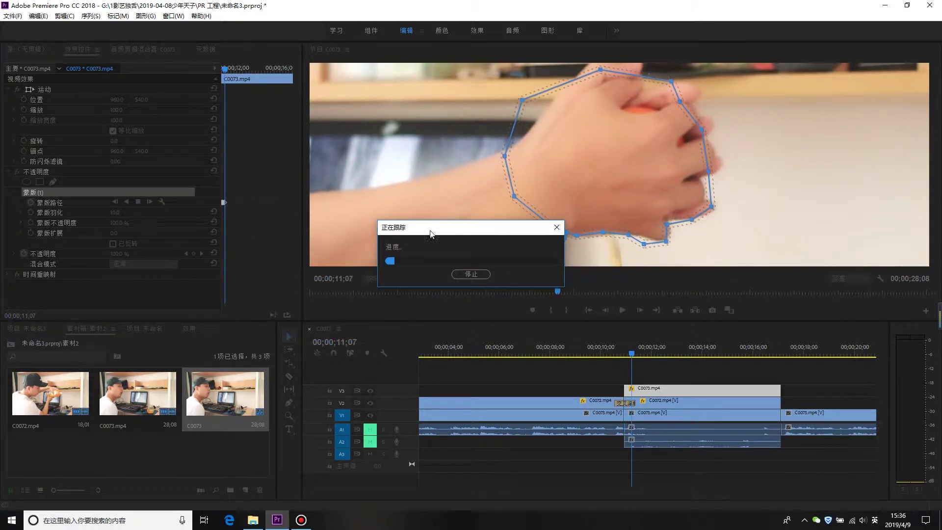
Let the hands mask finish tracking and scrub through the clip to verify it
left_click_drag(460, 232, 337, 248)
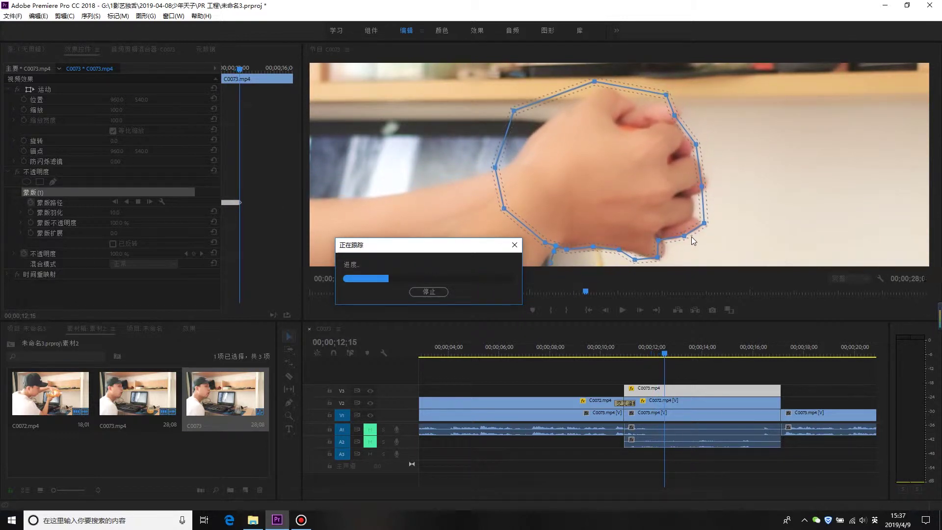
key("Escape")
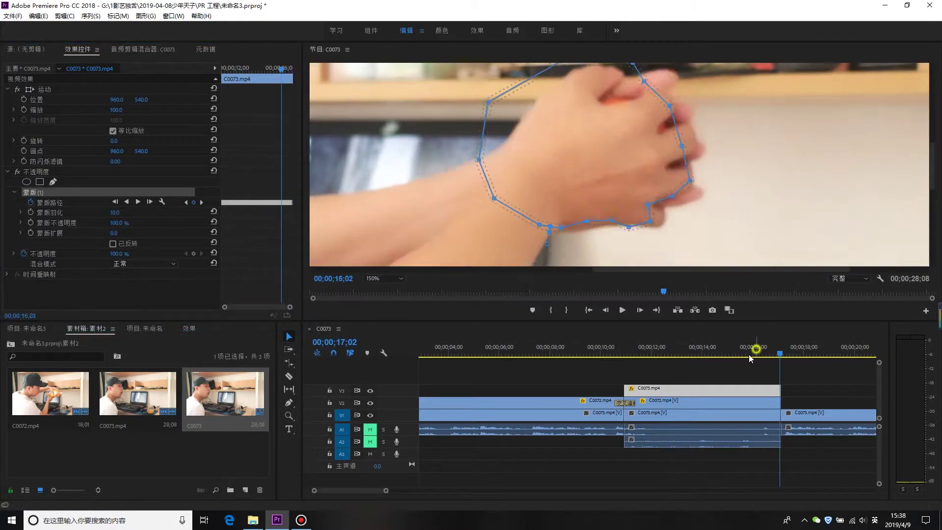
left_click_drag(715, 369, 652, 382)
key("space")
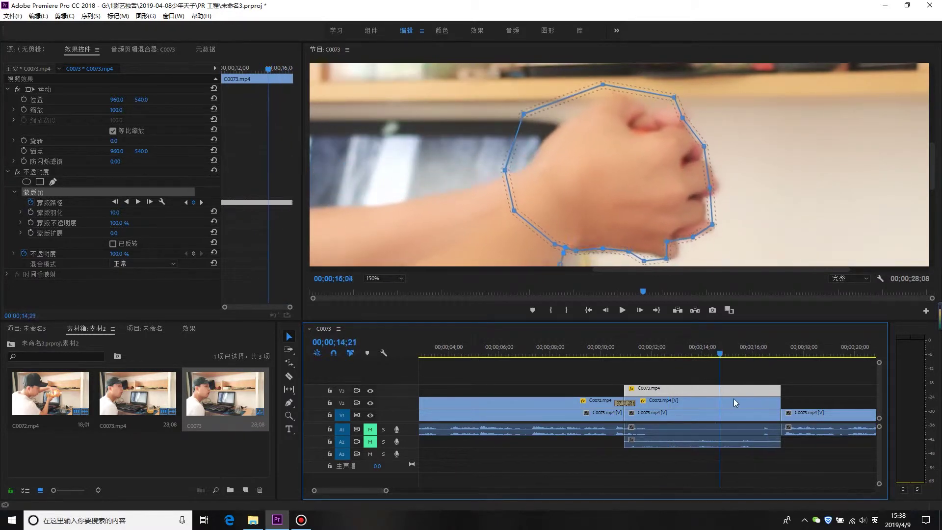
left_click(711, 349)
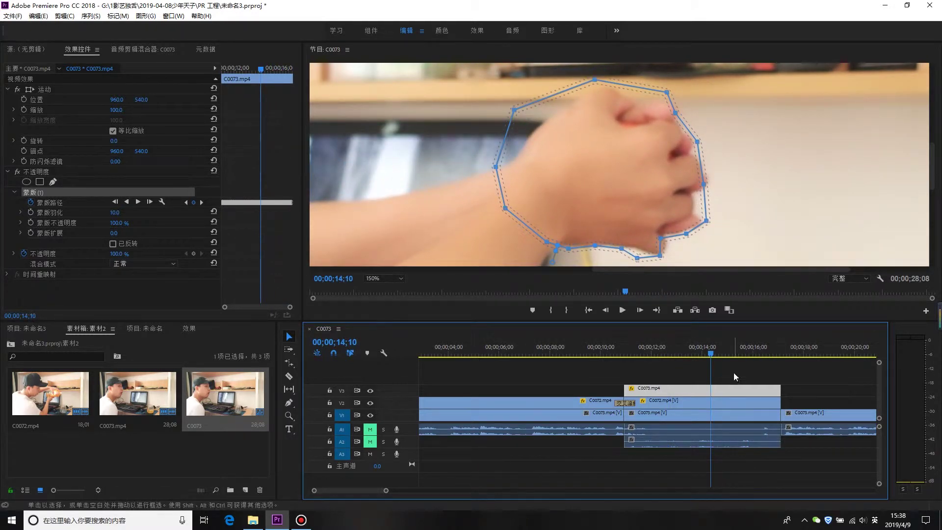
mouse_move(652, 353)
left_mouse_down()
mouse_move(764, 369)
mouse_move(724, 371)
left_mouse_up()
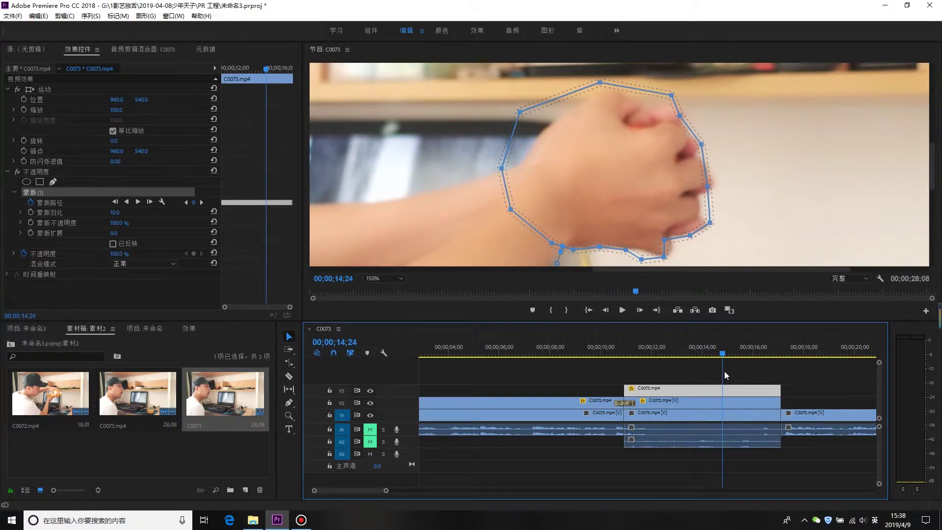
left_click_drag(725, 371, 687, 353)
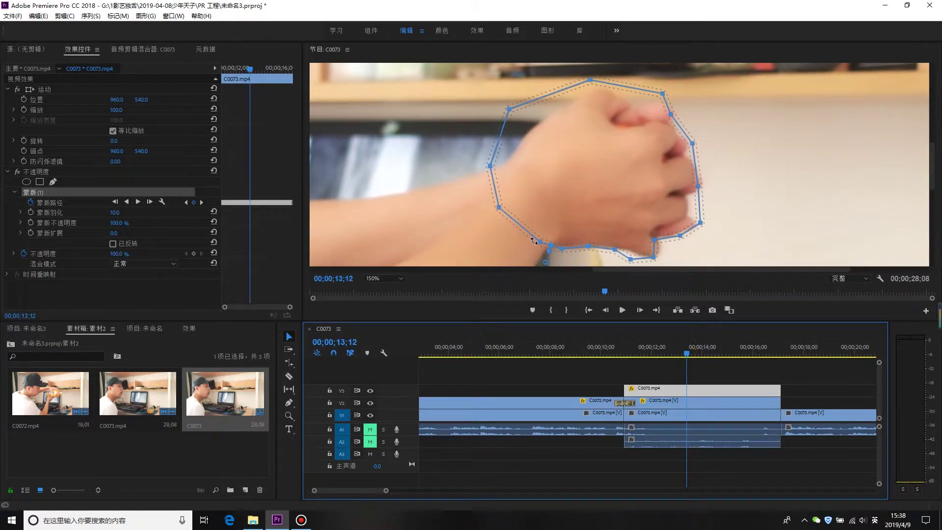
Set the Program Monitor zoom to Fit and deselect the V3 clip
left_click(390, 278)
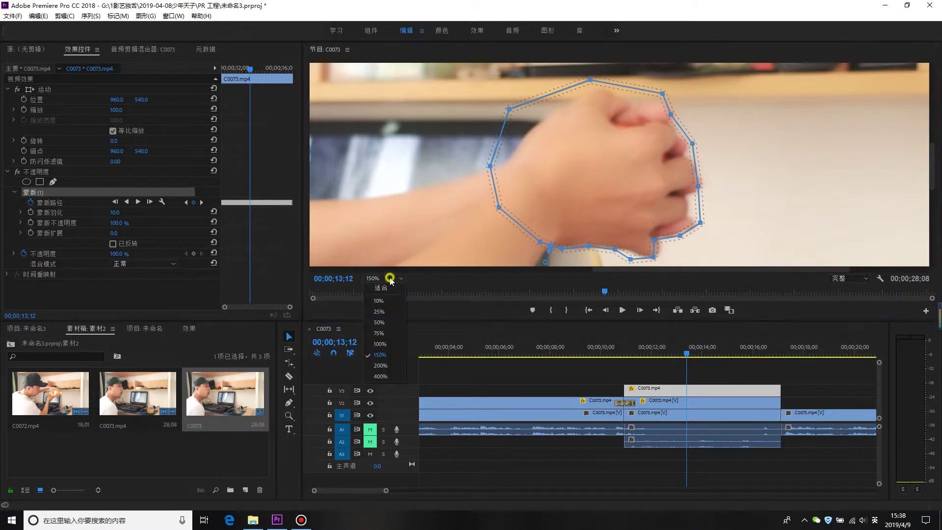
left_click(389, 288)
left_click(736, 363)
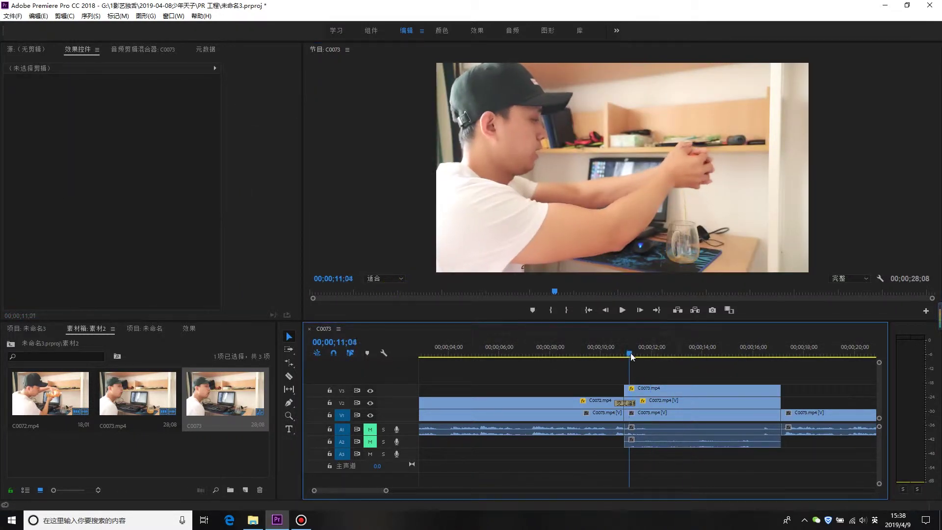
Review the composite and trim the V3 clip's start earlier from about 10;23
left_click_drag(670, 352, 592, 353)
key("space")
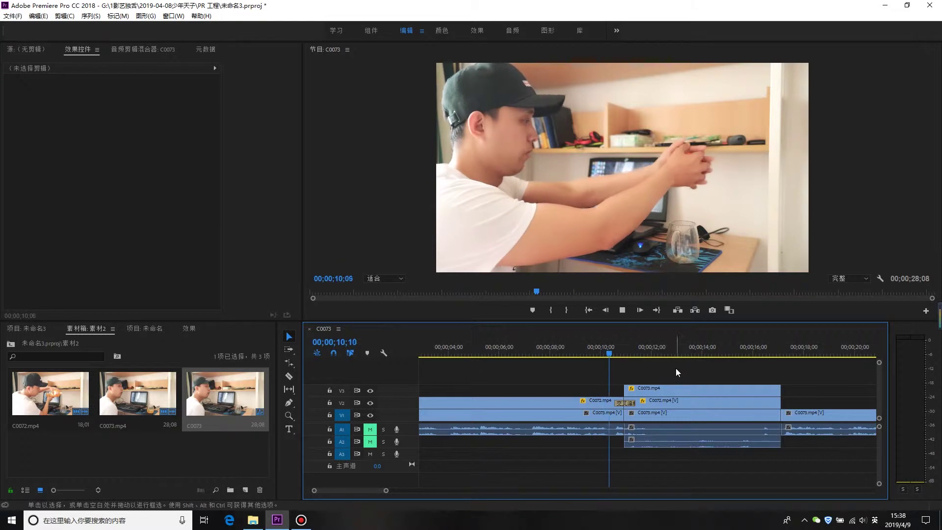
mouse_move(649, 360)
left_mouse_down()
mouse_move(628, 369)
mouse_move(645, 377)
left_mouse_up()
key("=")
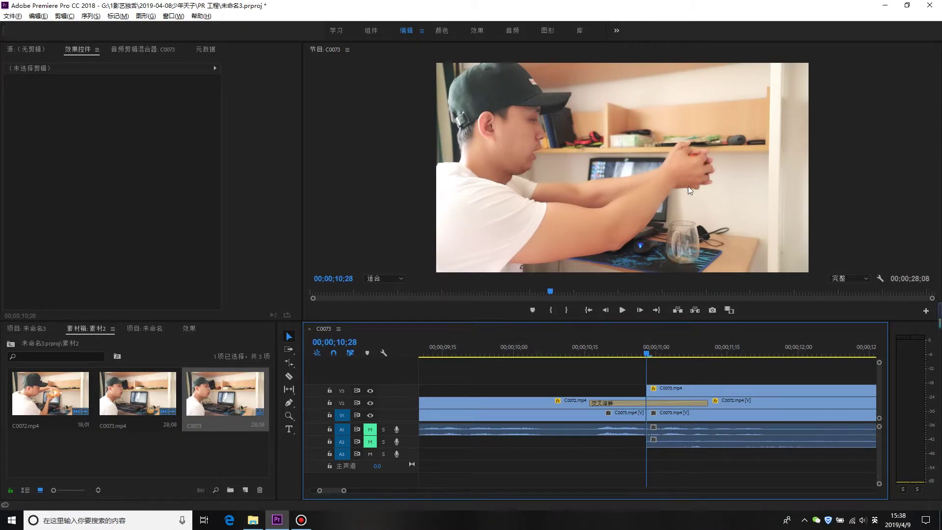
left_click_drag(617, 362, 622, 362)
left_click(645, 381)
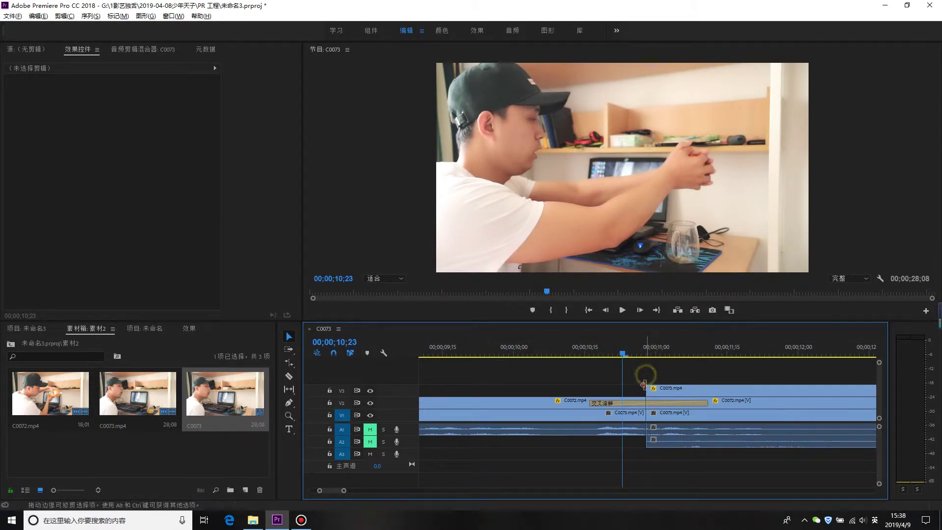
left_click_drag(645, 386, 589, 386)
mouse_move(591, 352)
left_mouse_down()
mouse_move(584, 361)
mouse_move(572, 354)
left_mouse_up()
scroll(588, 364, "down", 2, "alt")
scroll(608, 366, "down", 3, "alt")
key("space")
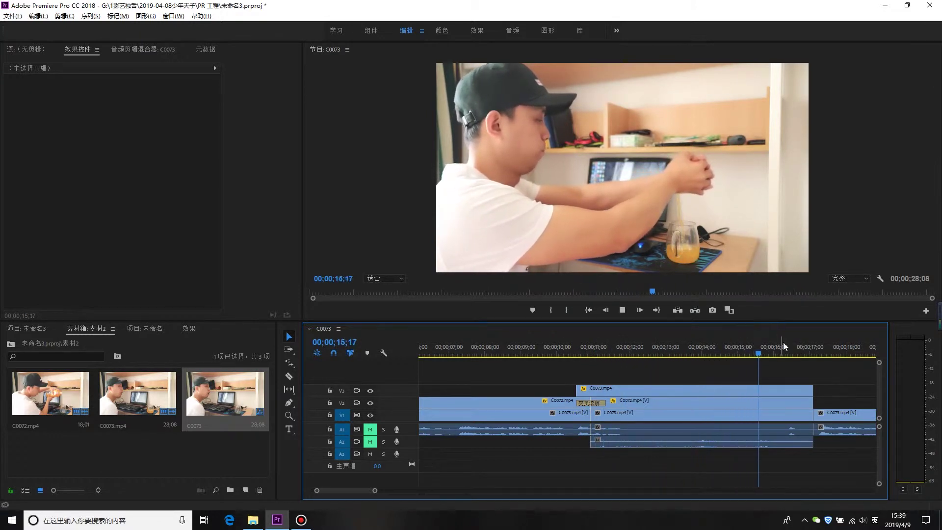
Extend the V2 C0072 clip's out point to the right around 17;11
mouse_move(806, 356)
left_mouse_down()
mouse_move(595, 388)
mouse_move(676, 390)
left_mouse_up()
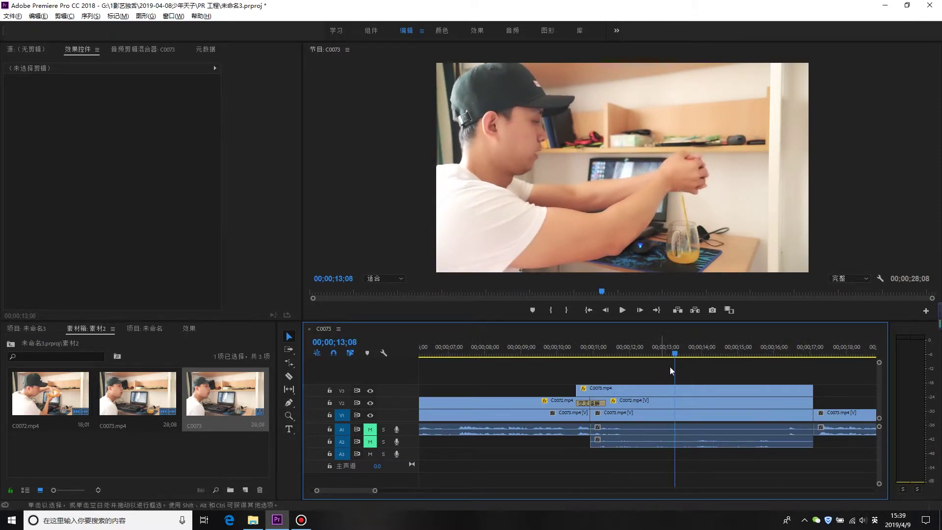
left_click(784, 353)
key("space")
scroll(671, 364, "down", 2)
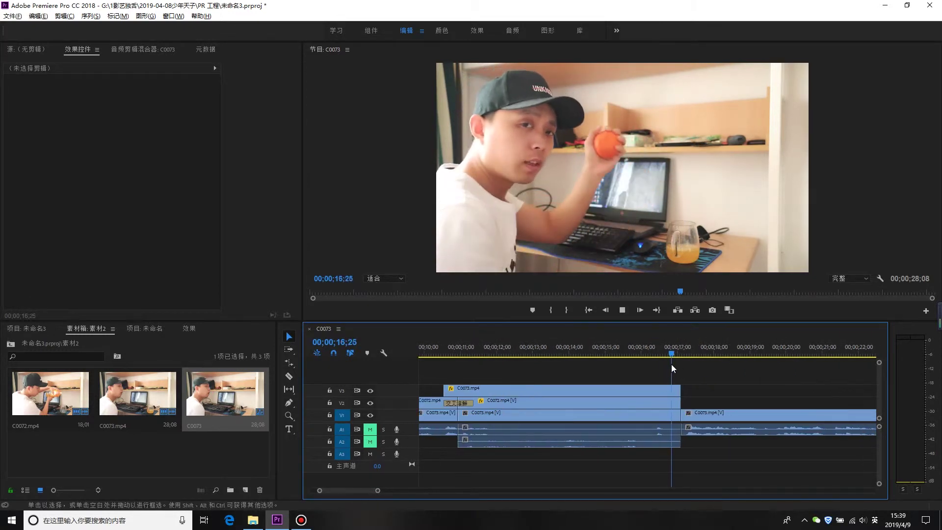
key("space")
mouse_move(668, 350)
left_mouse_down()
mouse_move(691, 353)
mouse_move(604, 354)
left_mouse_up()
key("=")
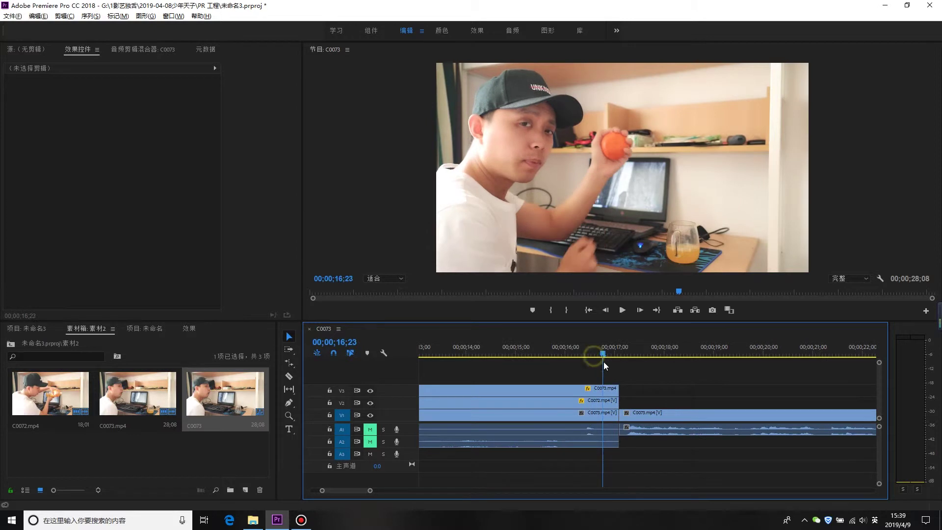
left_click_drag(620, 404, 654, 402)
left_click(618, 354)
Keyframe the C0072 mask feather so it rises at 17;22, then replay the transition
left_click(635, 402)
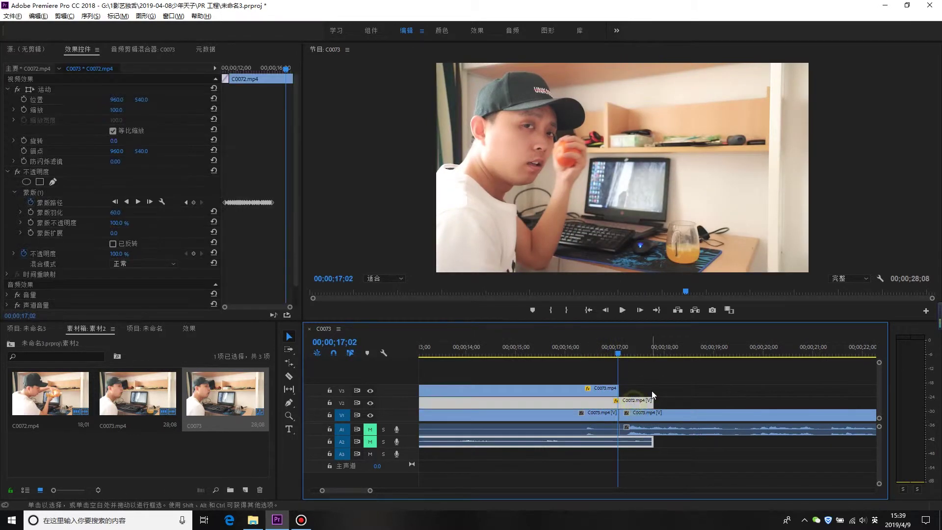
left_click(30, 212)
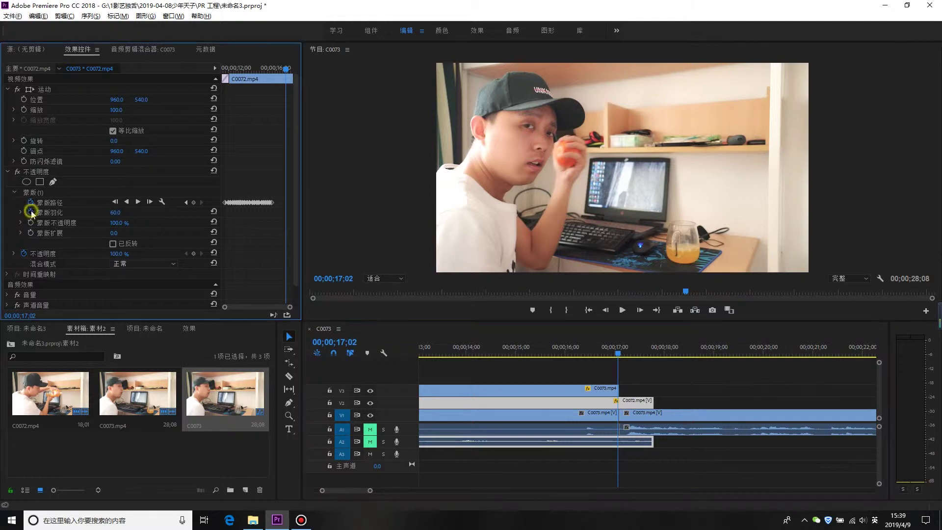
key("=")
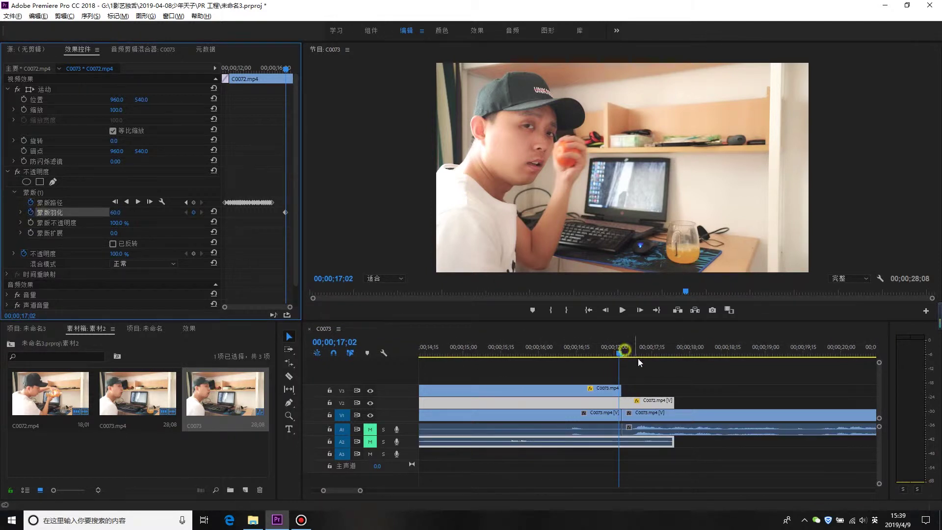
left_click_drag(629, 350, 672, 372)
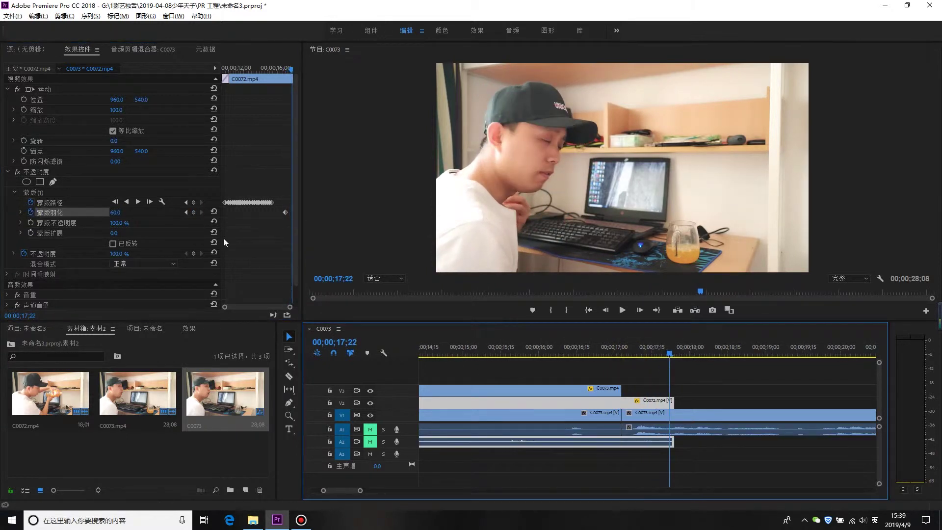
left_click_drag(114, 213, 177, 213)
key("minus")
left_click_drag(594, 357, 558, 353)
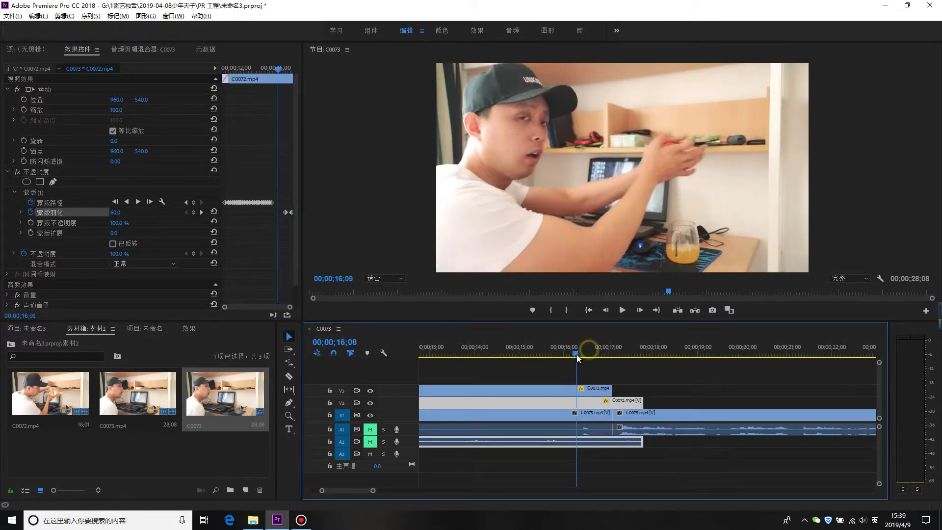
key("minus")
left_click(644, 377)
key("space")
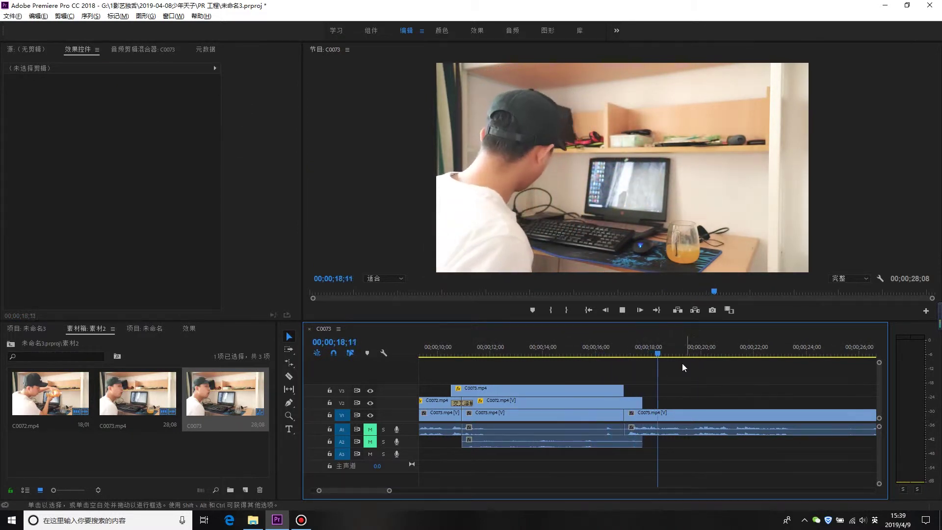
Zoom out and play the sequence from 09;03 to review the composite
mouse_move(648, 350)
left_mouse_down()
mouse_move(619, 375)
mouse_move(680, 389)
left_mouse_up()
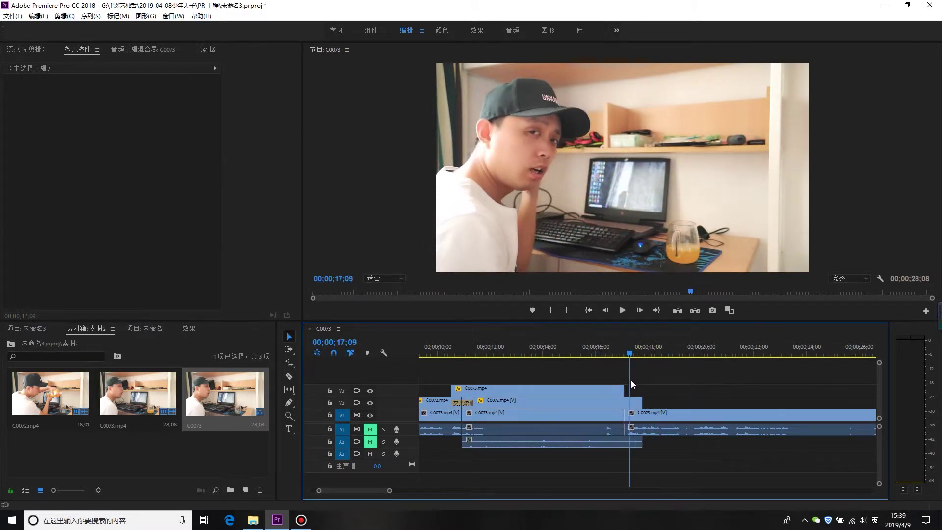
key("minus")
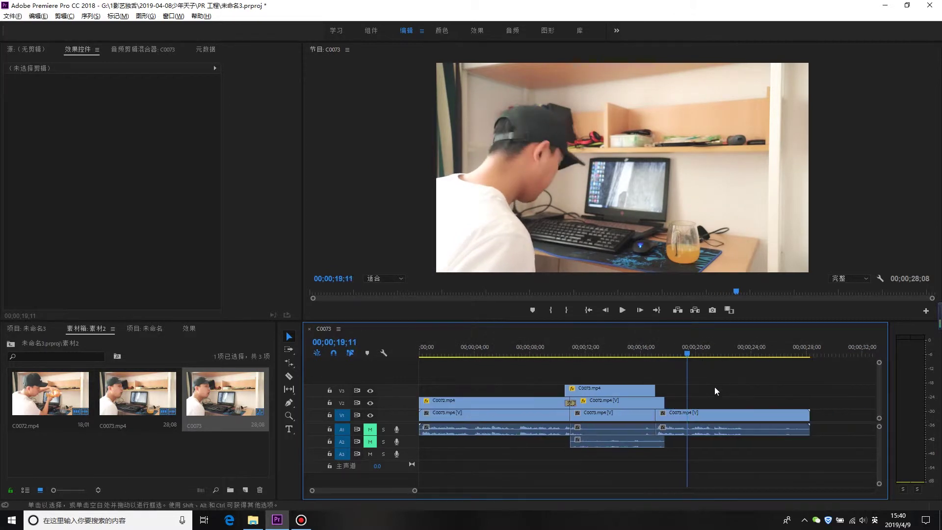
left_click(598, 353)
left_click_drag(599, 353, 567, 360)
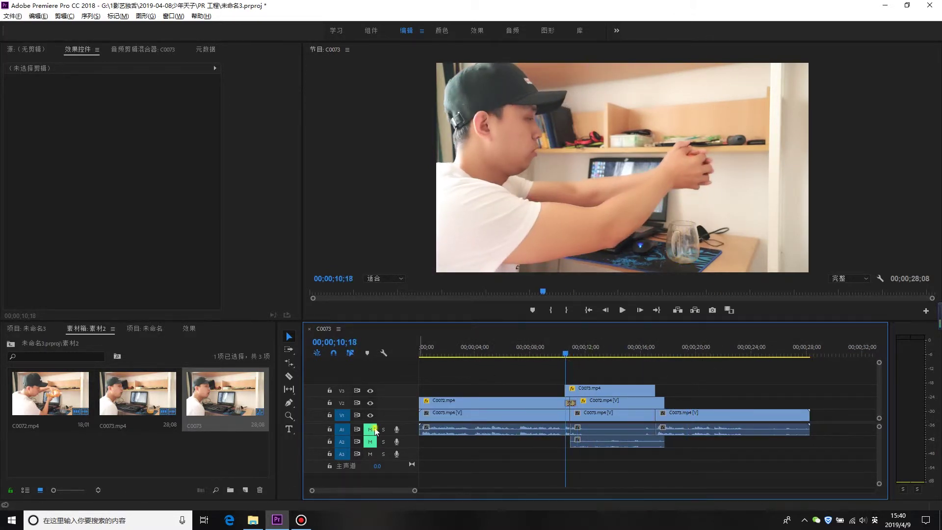
left_click_drag(559, 353, 549, 353)
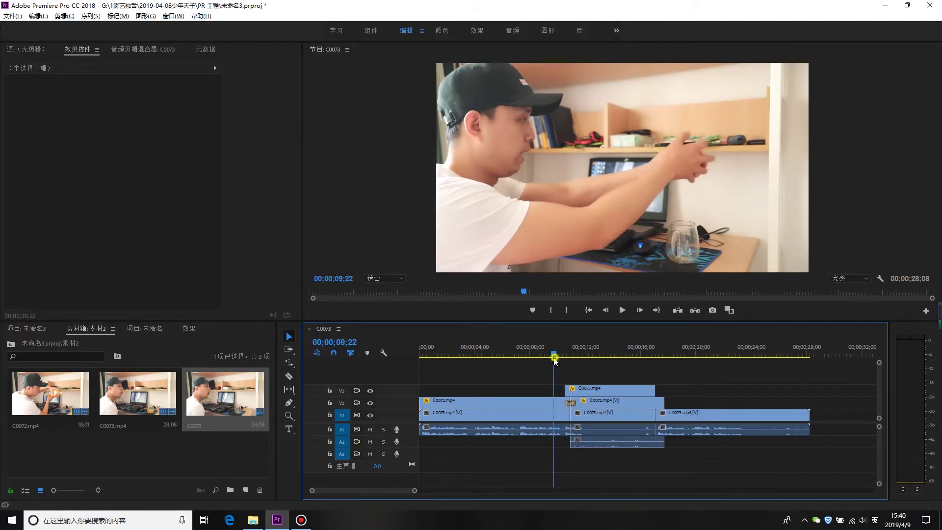
key("space")
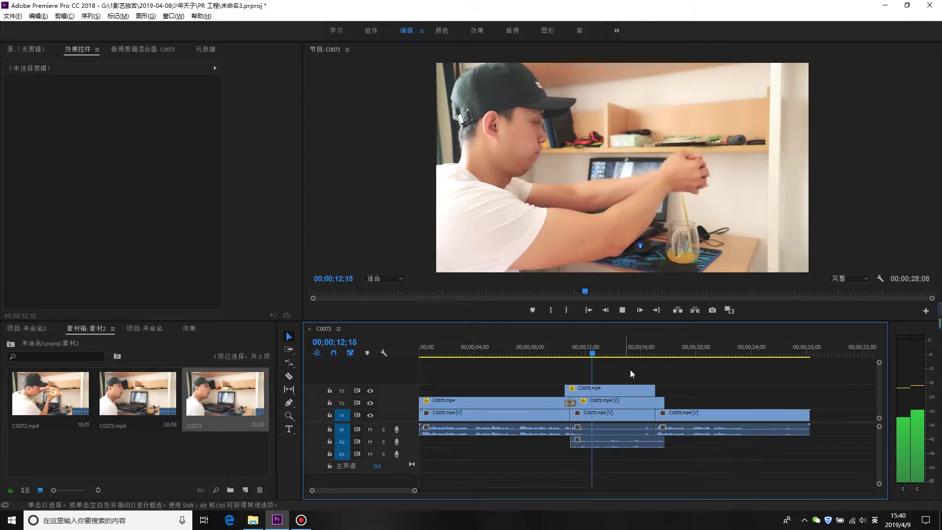
scroll(633, 378, "up", 3)
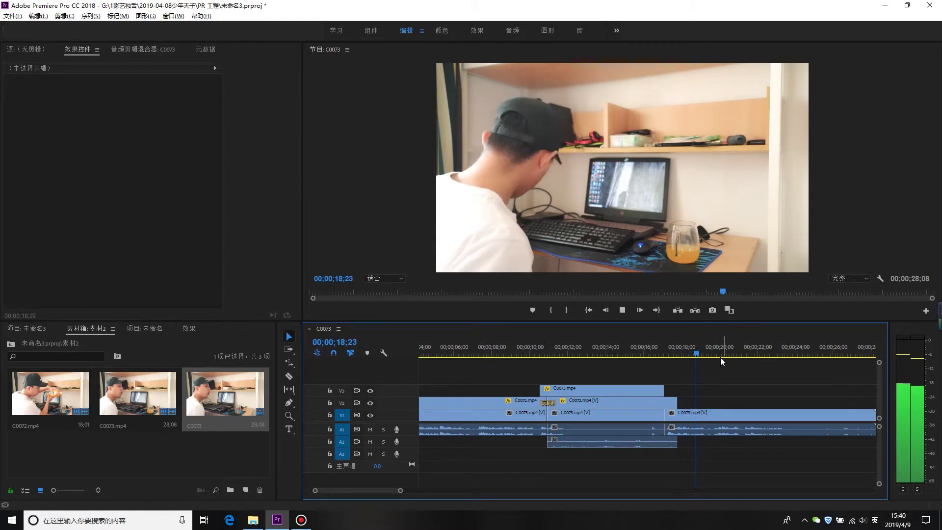
scroll(681, 366, "down", 3)
left_click(571, 348)
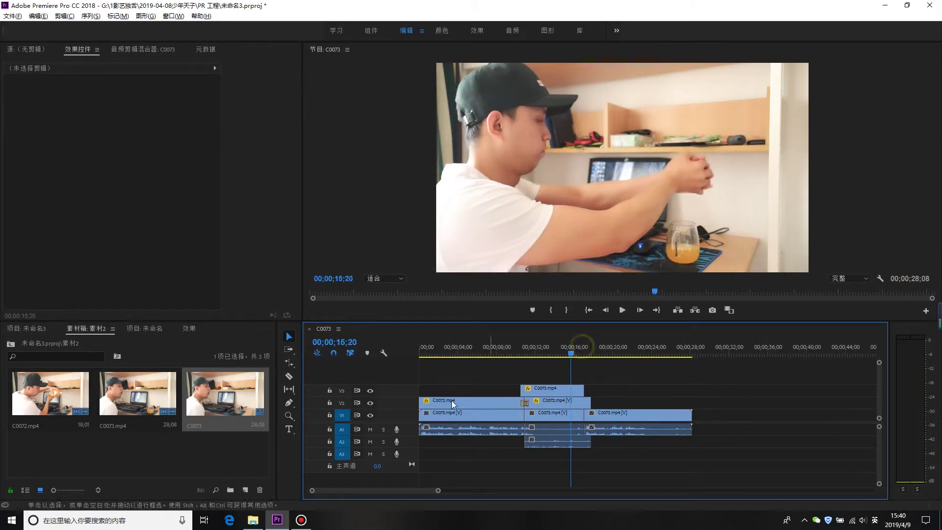
Mute the A2 audio track and park the playhead near 14;01
left_click(370, 442)
left_click_drag(526, 366, 543, 379)
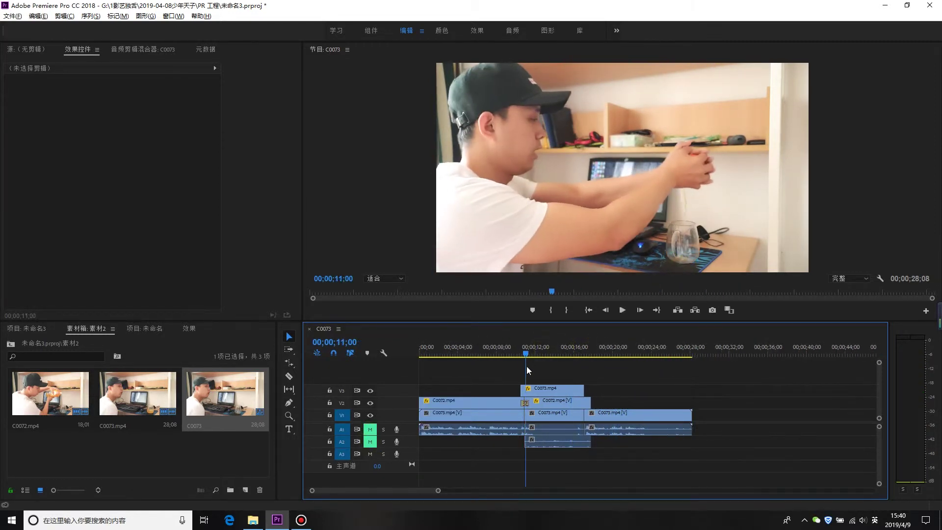
scroll(552, 375, "up", 3)
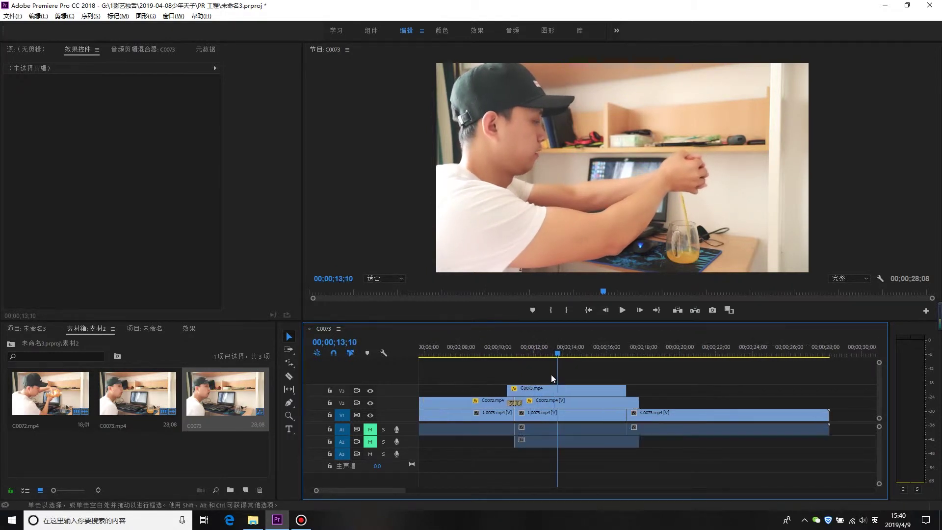
left_click(550, 354)
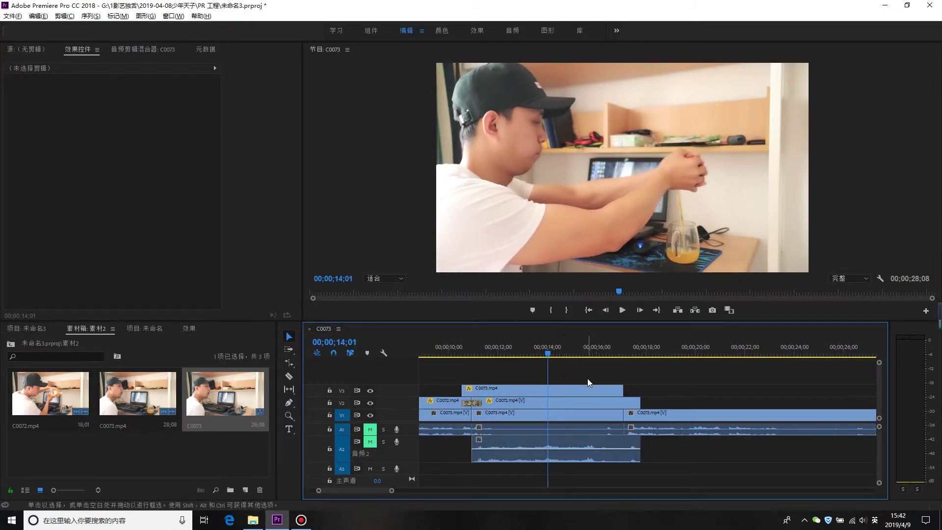
left_click_drag(550, 348, 589, 373)
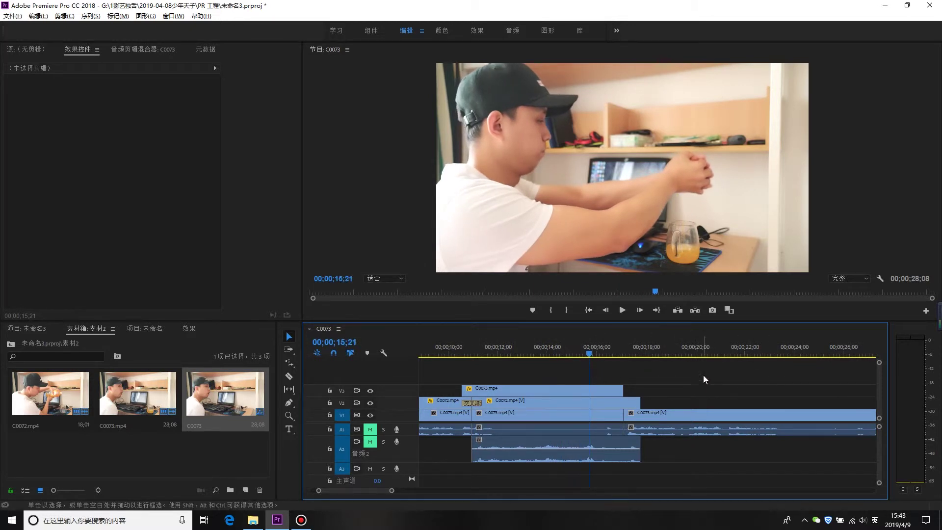
left_click_drag(599, 407, 642, 406)
left_click_drag(597, 352, 613, 367)
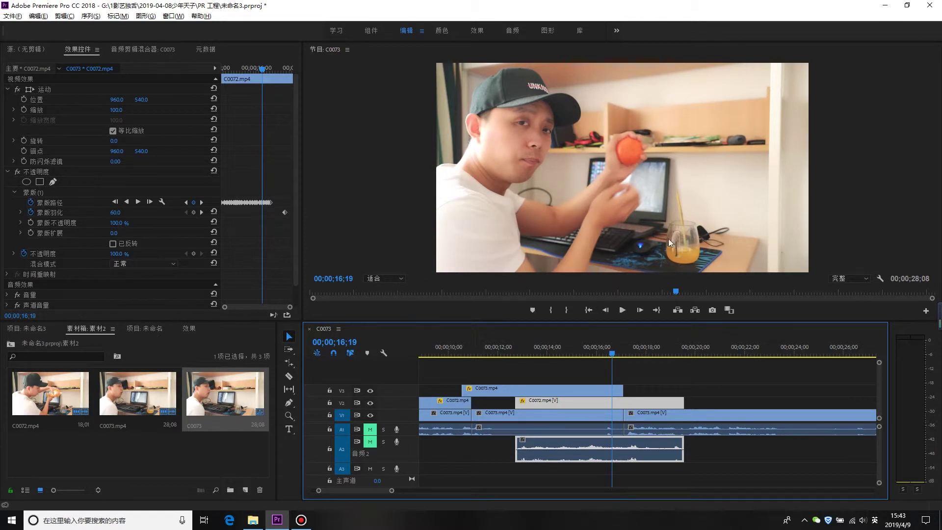
left_click(583, 365)
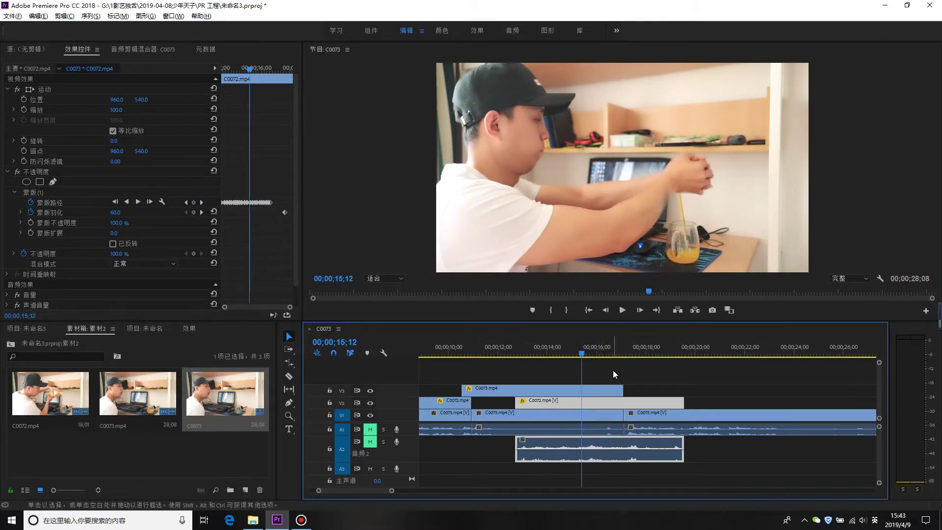
left_click_drag(529, 403, 511, 402)
key("ctrl+z")
left_click_drag(681, 399, 637, 399)
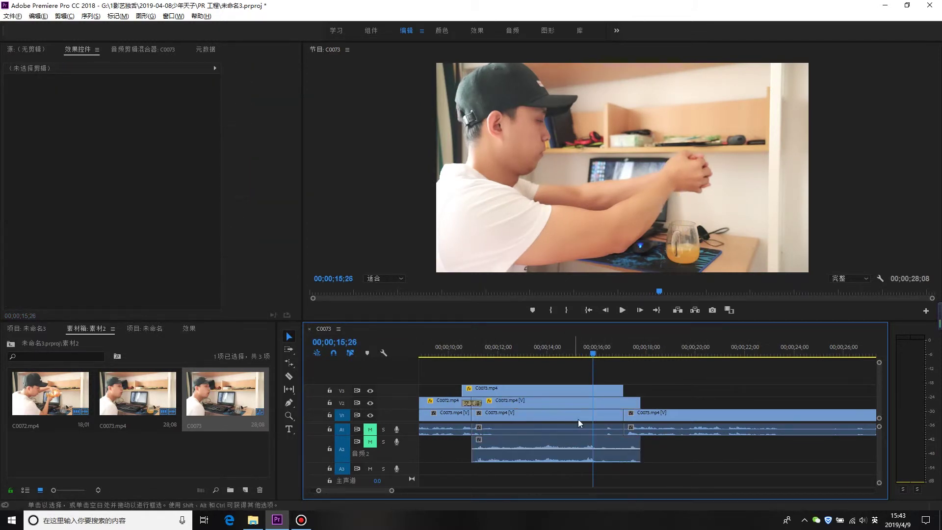
left_click(573, 353)
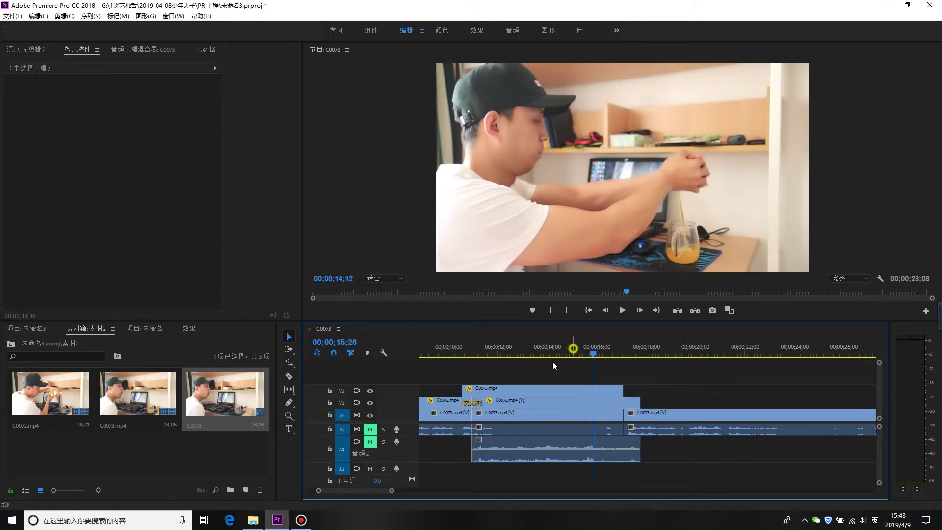
left_click(253, 520)
left_click(878, 9)
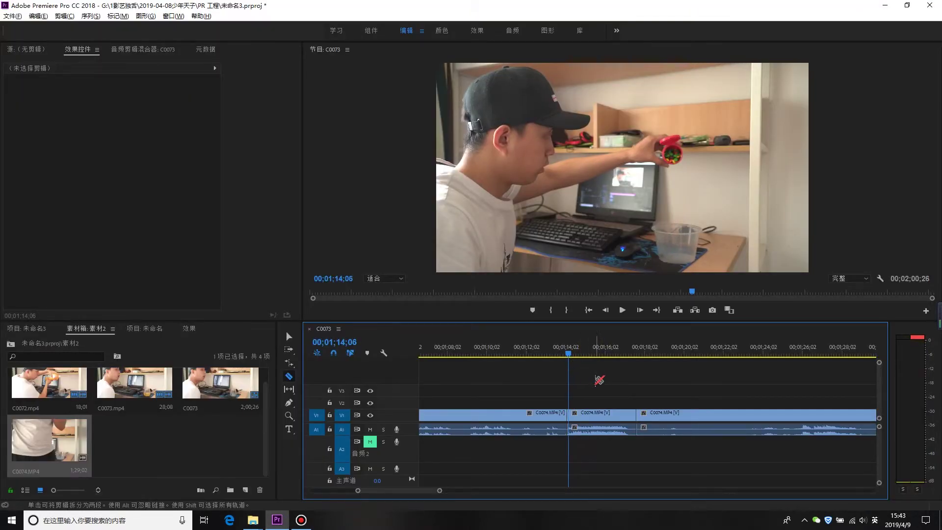
Play the split C0074 candy-pouring clip on V1, stopping at 01;17;03
key("space")
key("v")
left_click(635, 383)
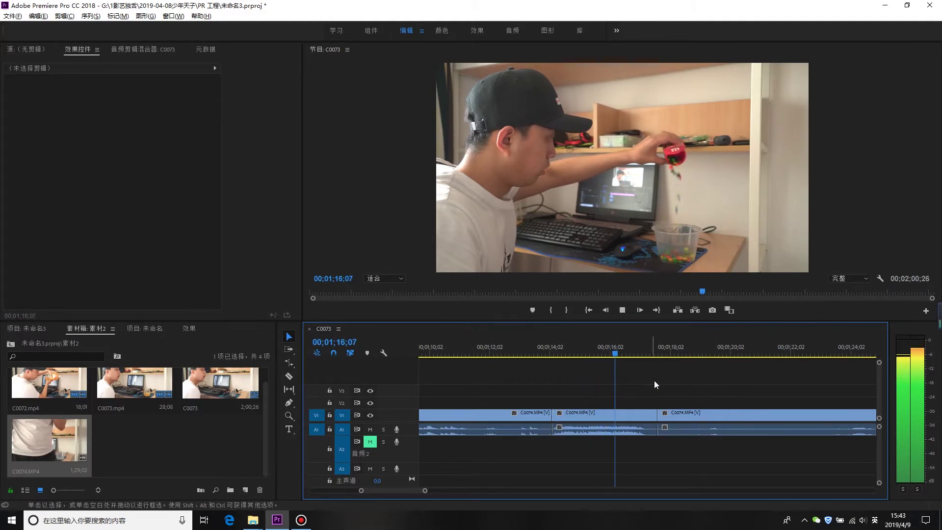
key("space")
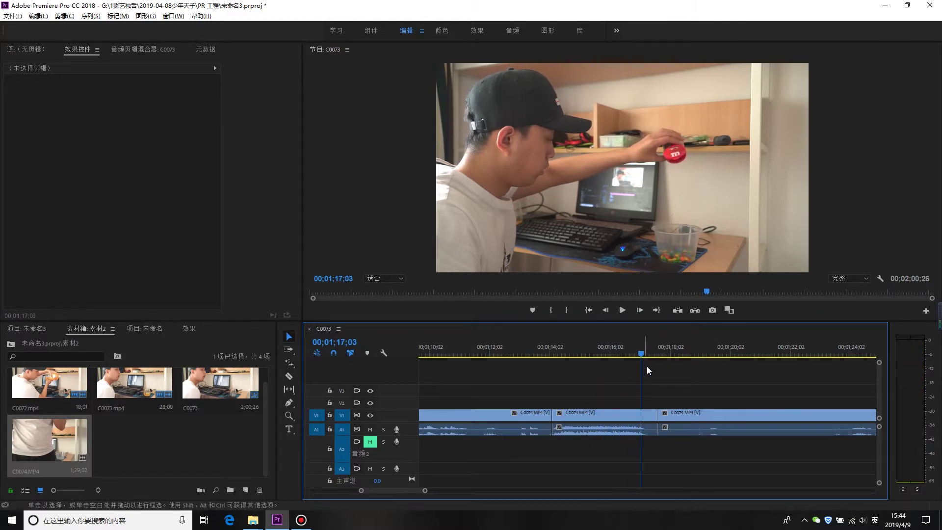
Rate-stretch the middle C0074 piece to 159.09% speed and play it back
key("r")
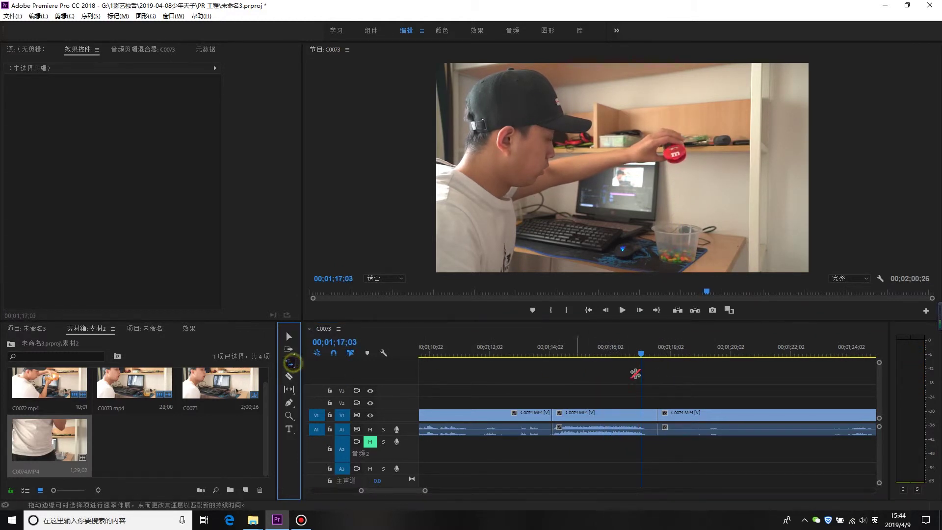
left_click_drag(654, 413, 609, 414)
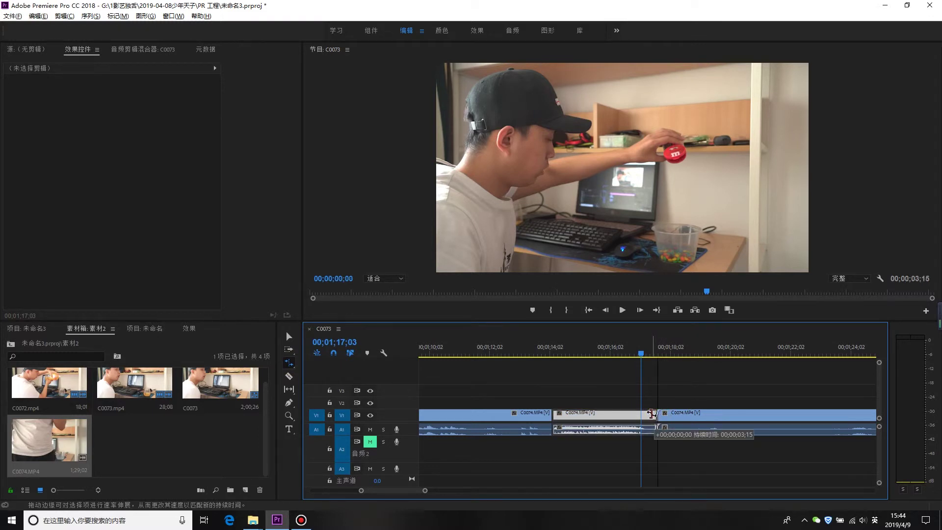
left_click_drag(609, 413, 617, 414)
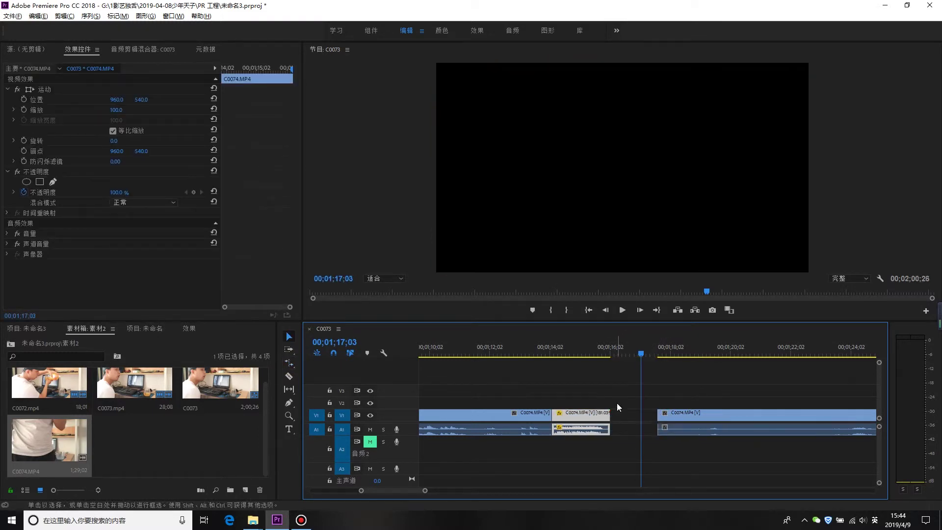
left_click(553, 352)
key("space")
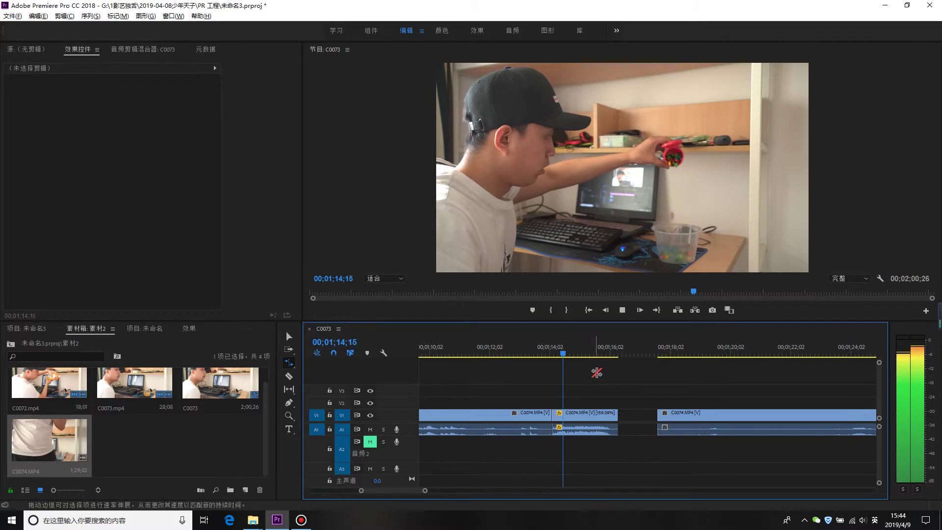
Select the middle candy piece and bring up its Speed/Duration settings
key("v")
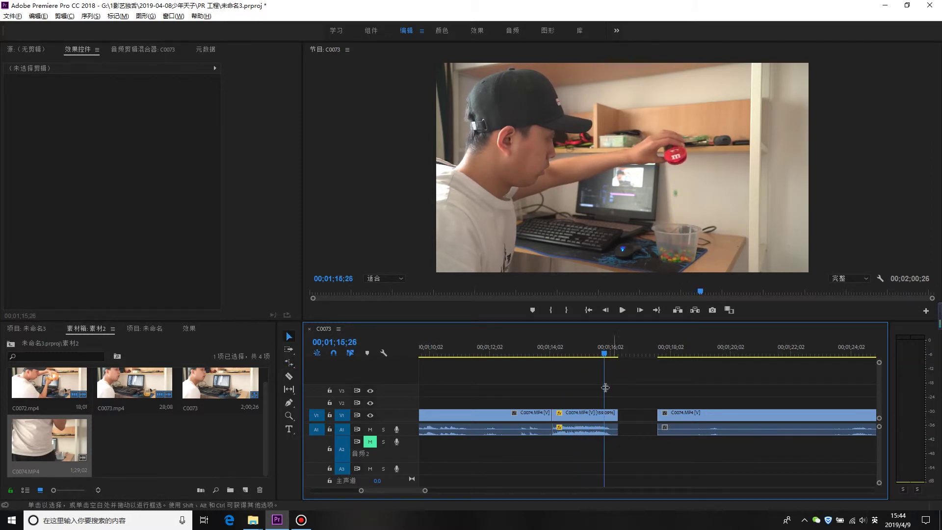
key("equal")
key("equal")
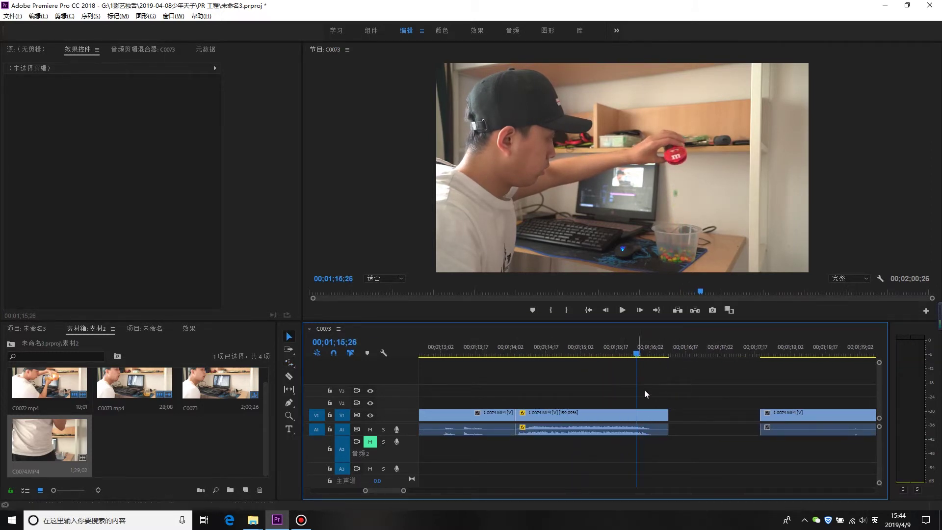
scroll(644, 390, "up", 1)
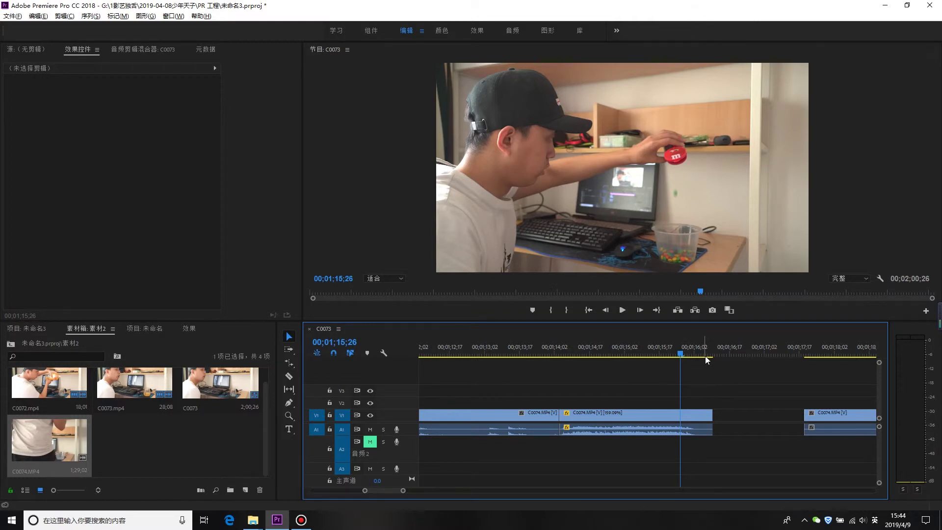
left_click(653, 394)
left_click(655, 416)
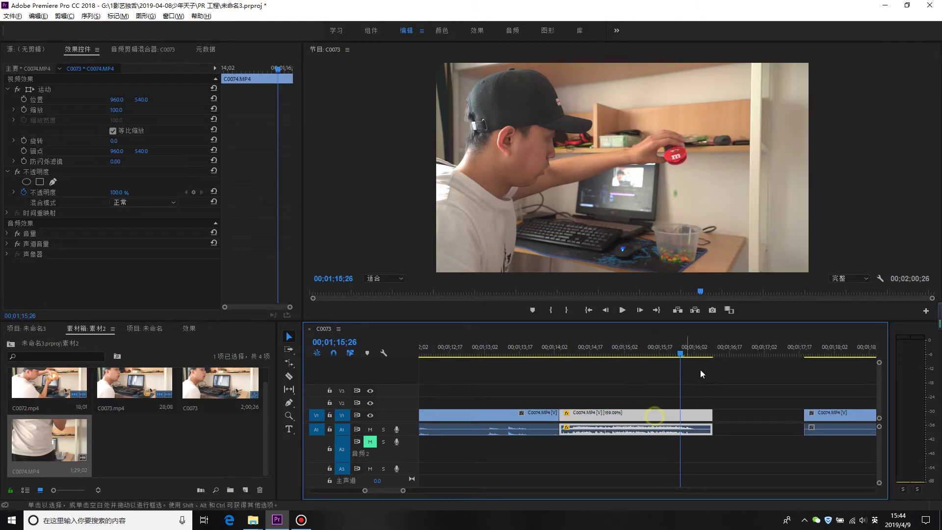
right_click(704, 415)
left_click(745, 293)
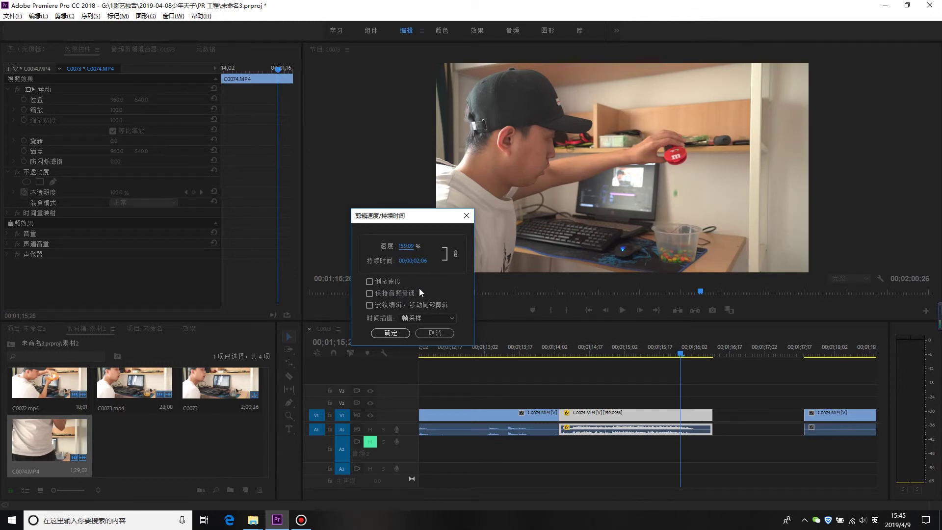
Turn on Maintain Audio Pitch for the 159.09% middle piece and apply it
left_click(391, 295)
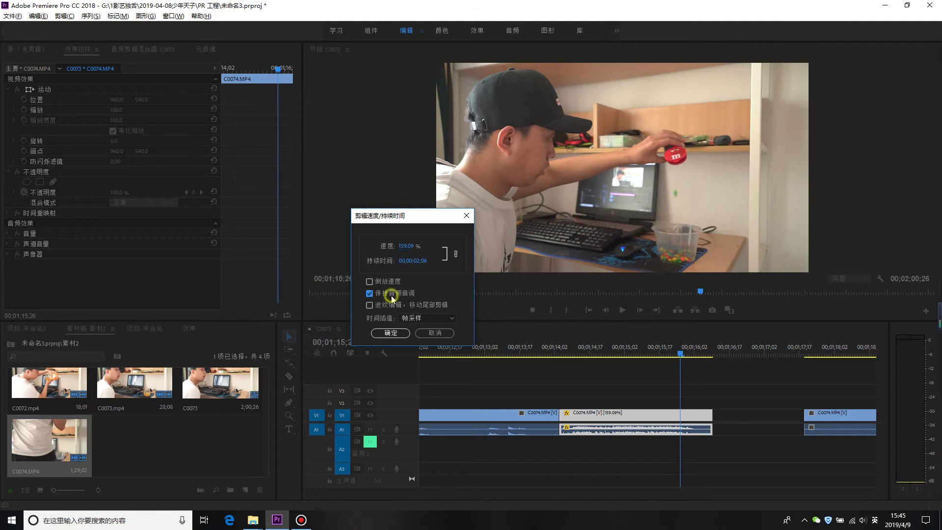
left_click(391, 332)
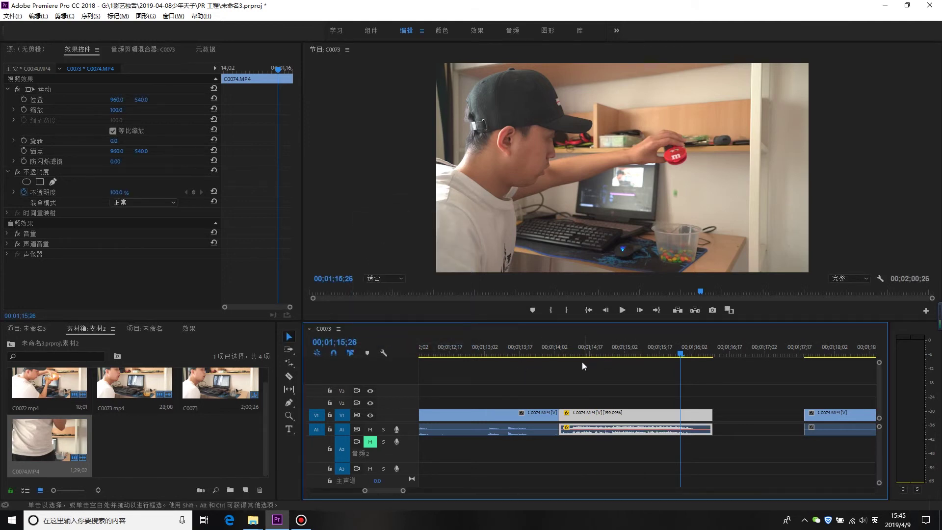
left_click(564, 349)
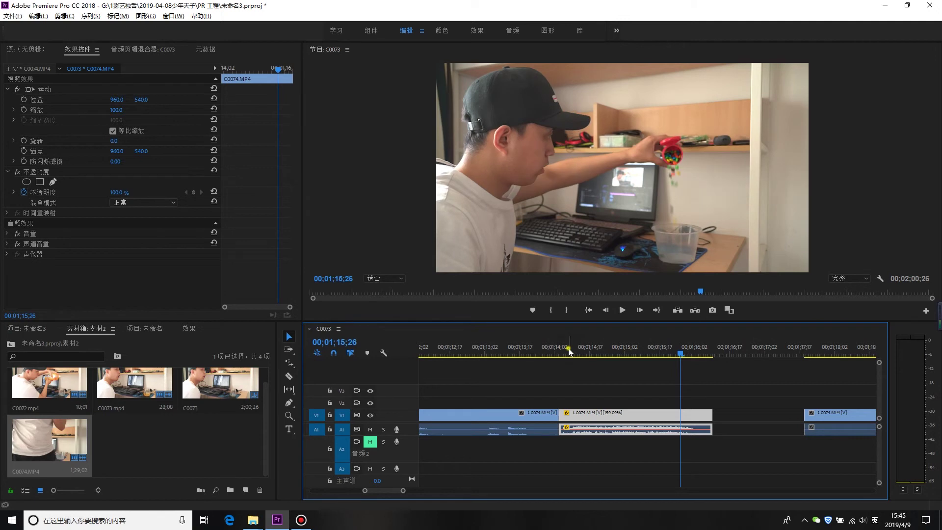
key("space")
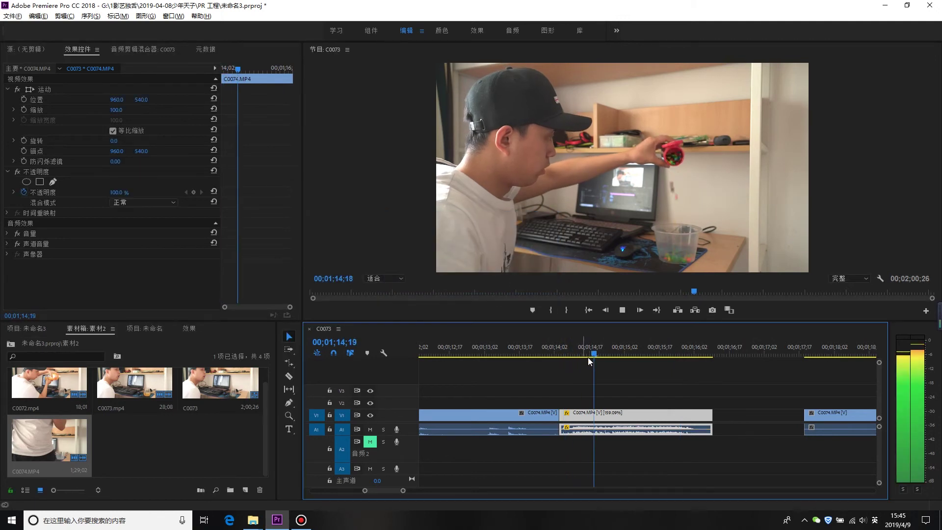
left_click_drag(703, 361, 639, 362)
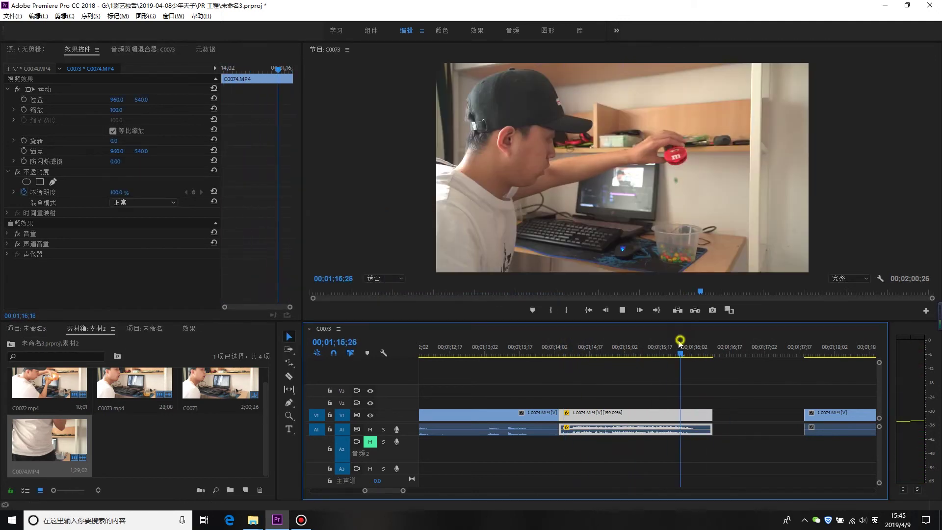
left_click(678, 377)
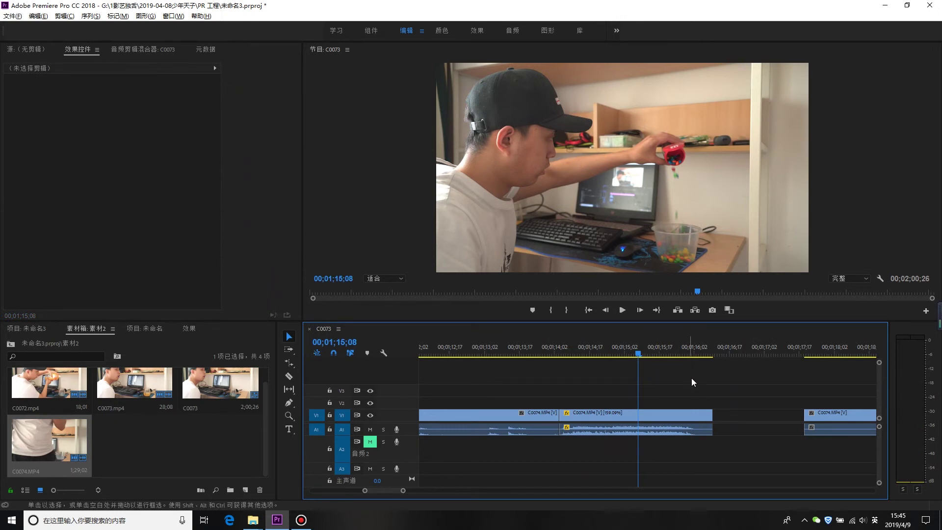
left_click(640, 352)
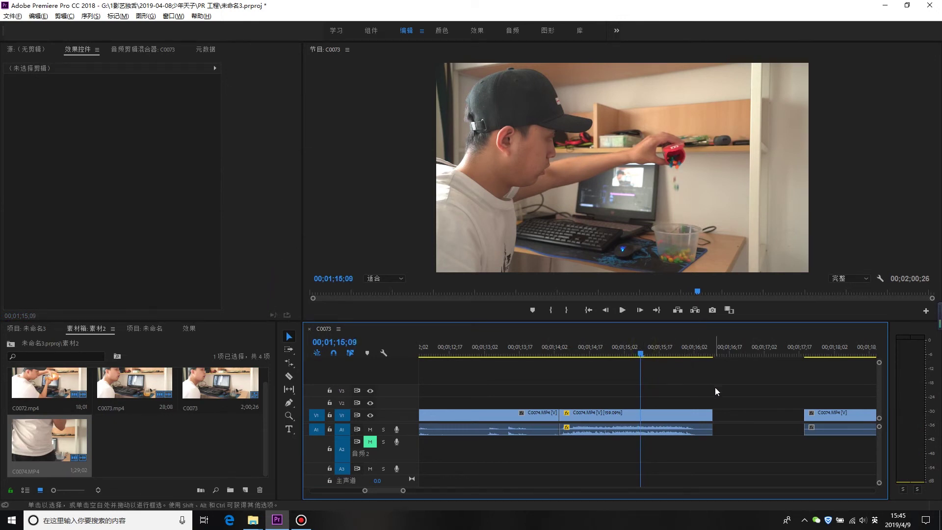
key("backslash")
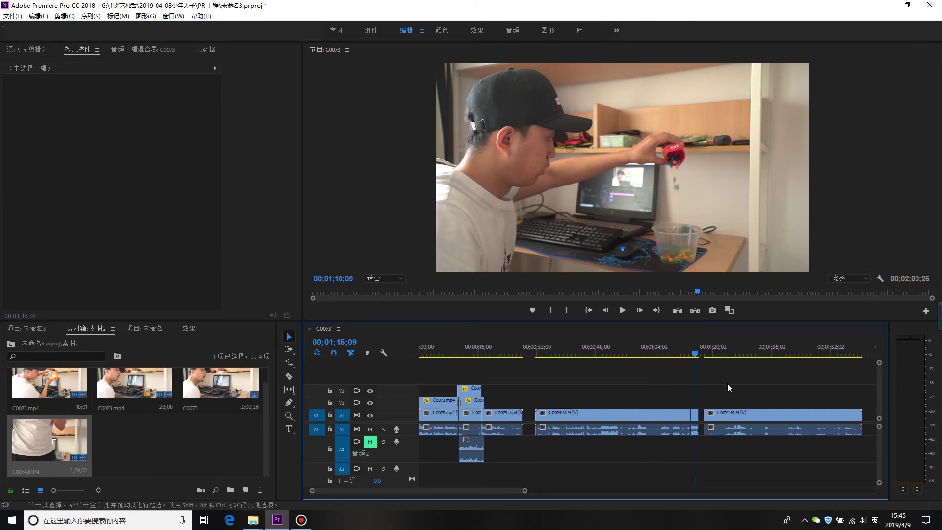
key("equal")
left_click(718, 352)
key("space")
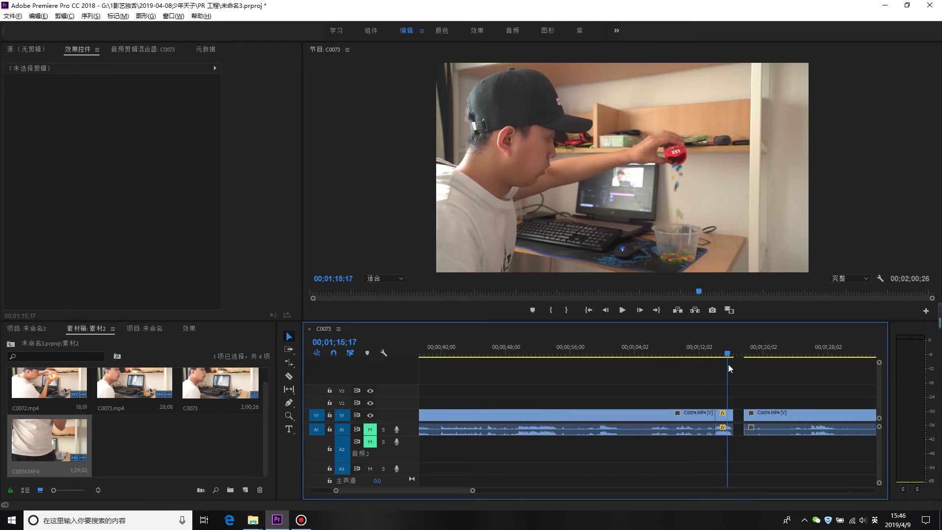
left_click(540, 347)
left_click(519, 350)
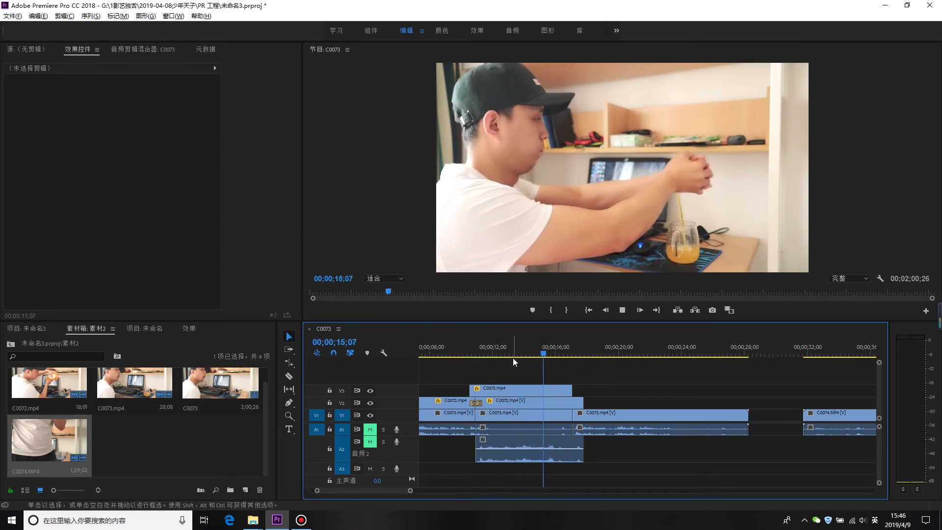
left_click(495, 349)
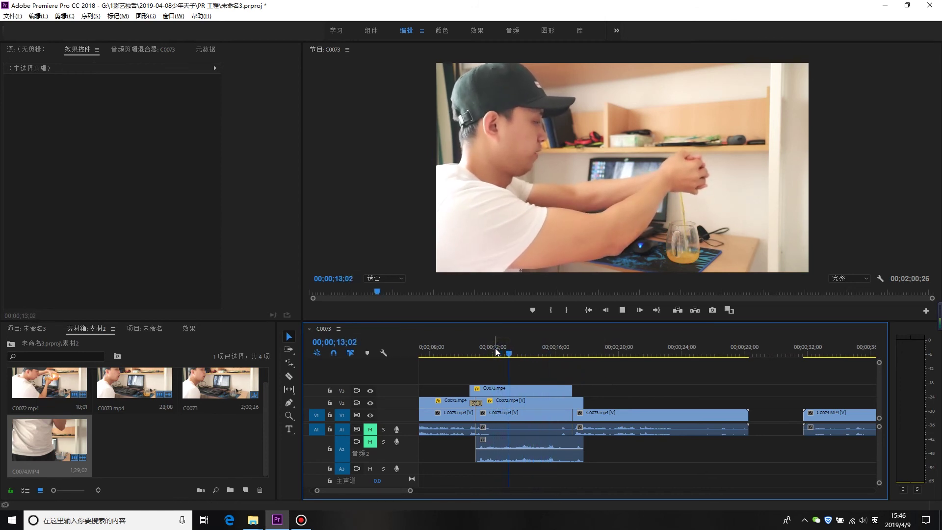